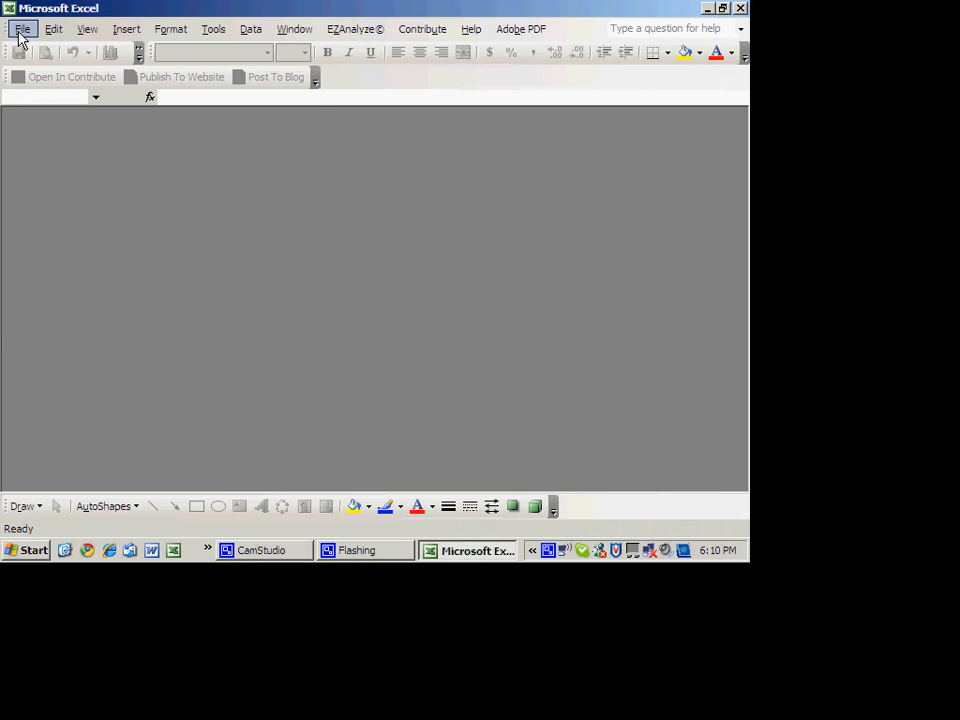
# Create a new blank workbook
pyautogui.click(21, 31)
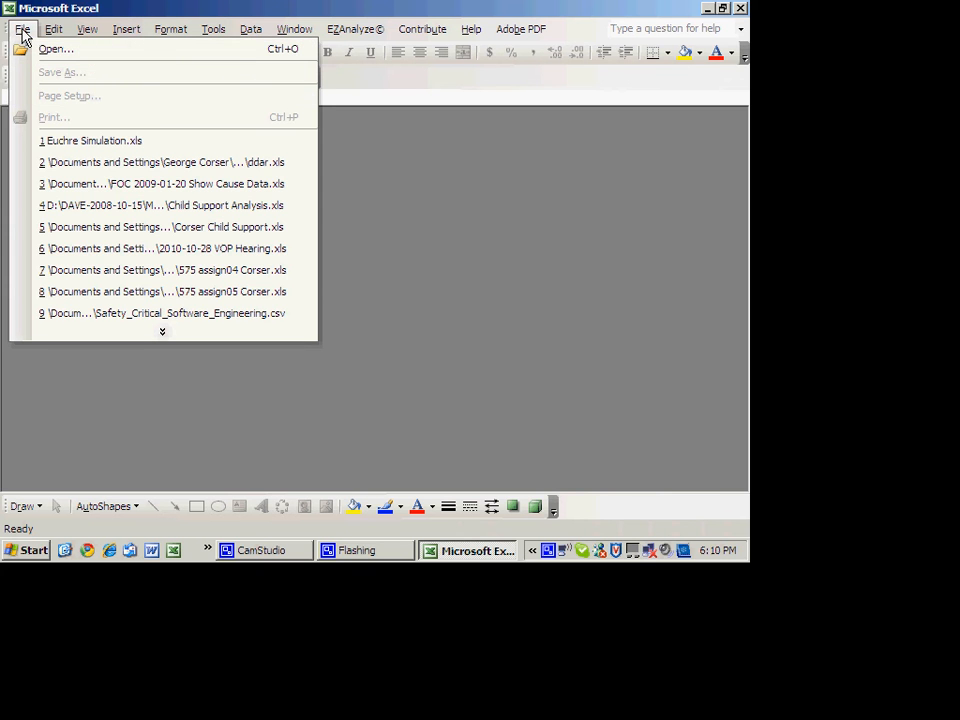
pyautogui.click(90, 28)
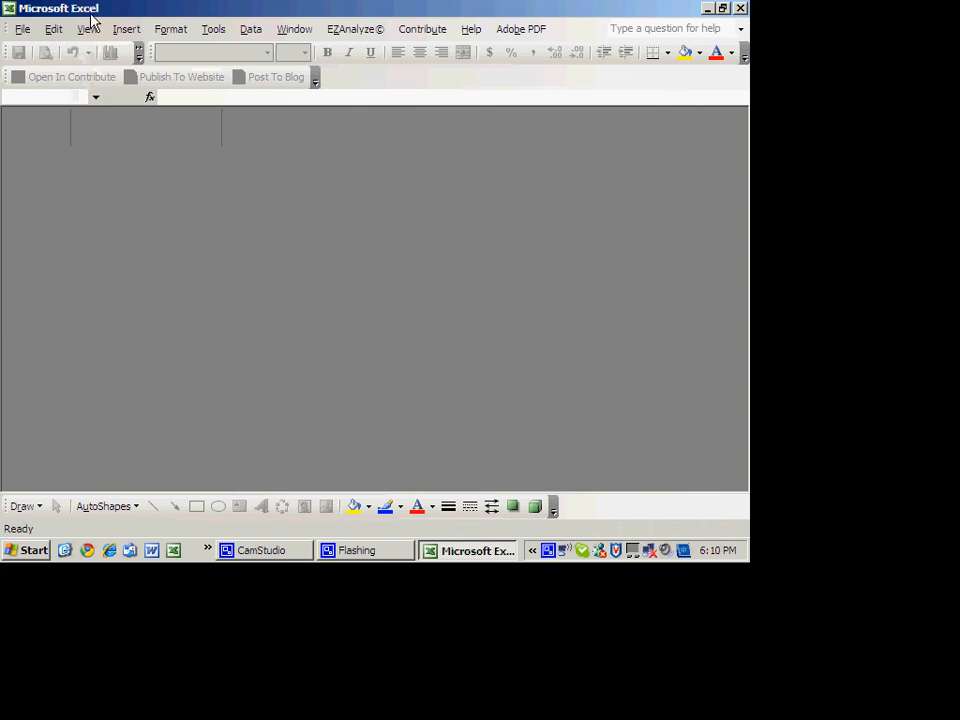
pyautogui.click(22, 30)
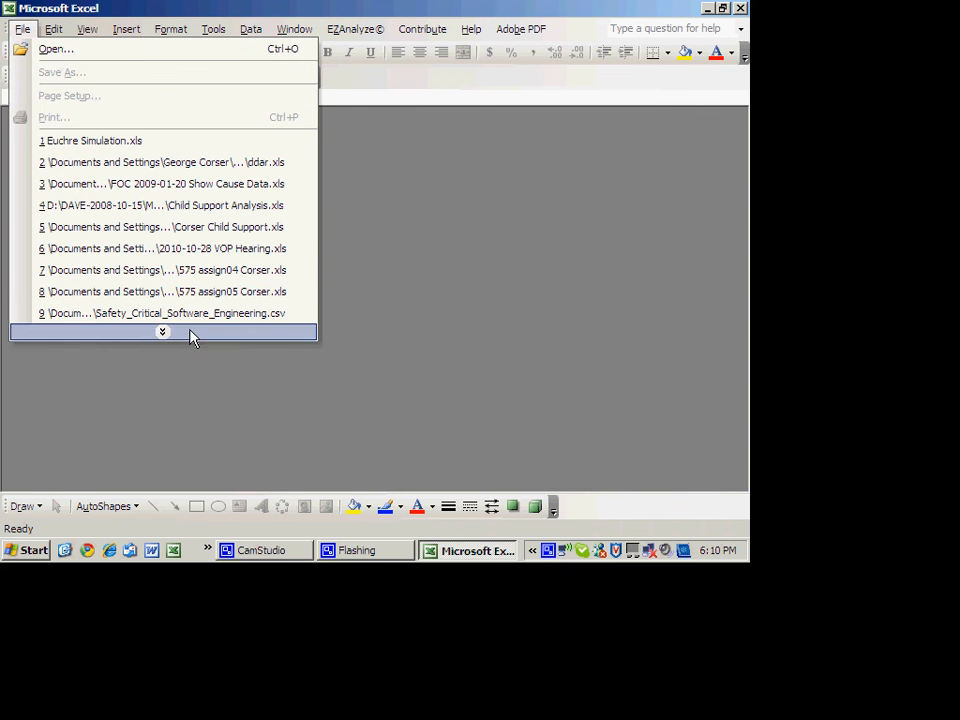
pyautogui.click(187, 334)
pyautogui.click(58, 49)
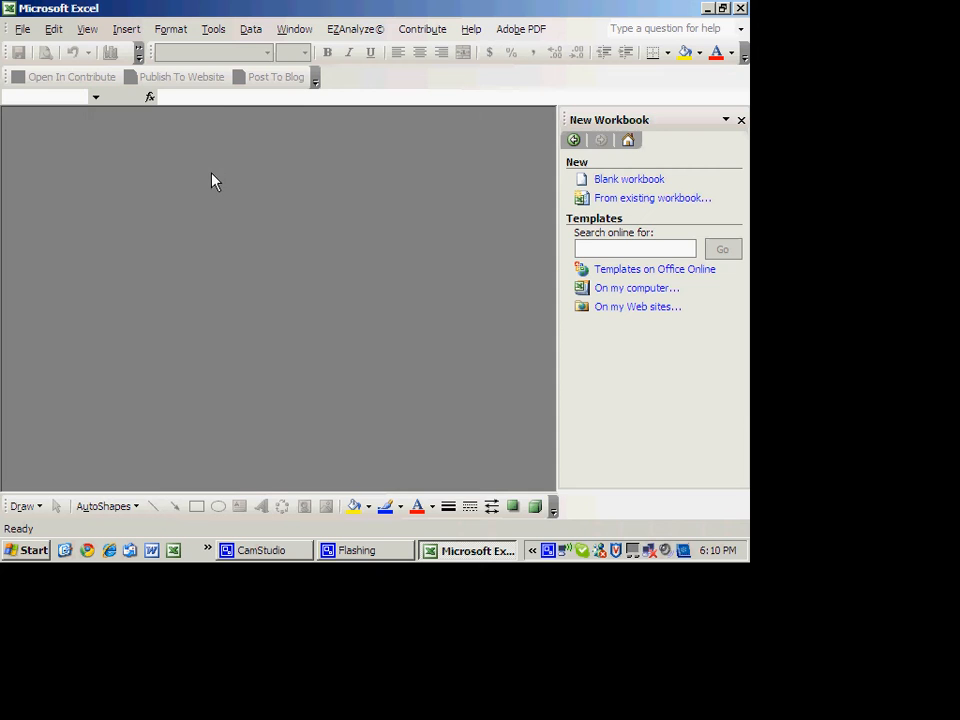
pyautogui.click(630, 180)
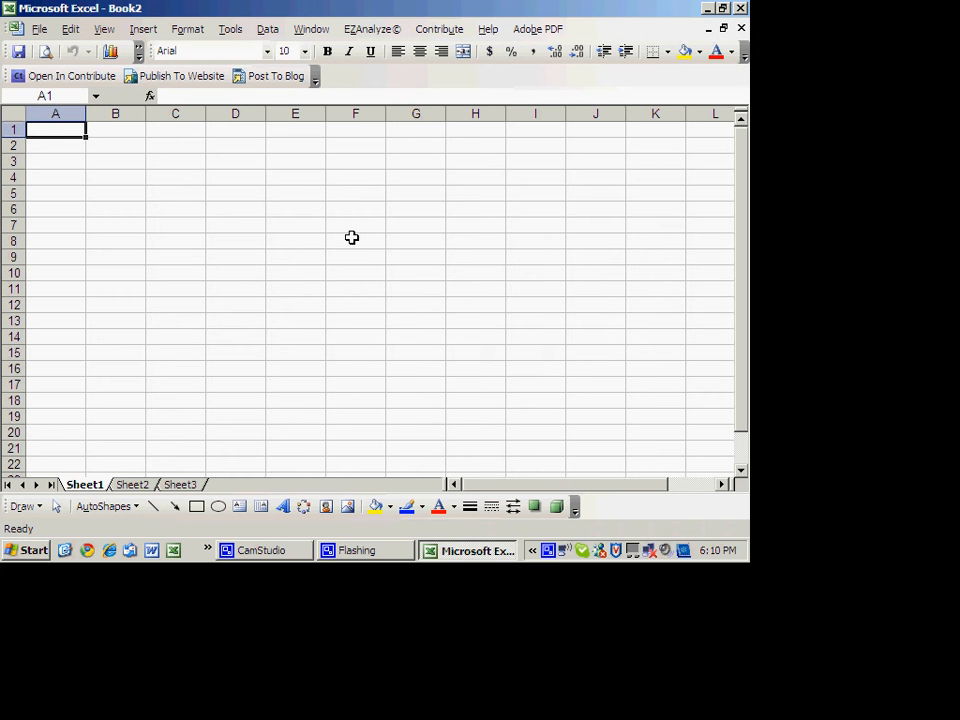
# Fill row 1 with the headers Item in A1, the months Jan through Dec in B1:M1, and Total in N1
pyautogui.write('Item')
pyautogui.press('Tab')
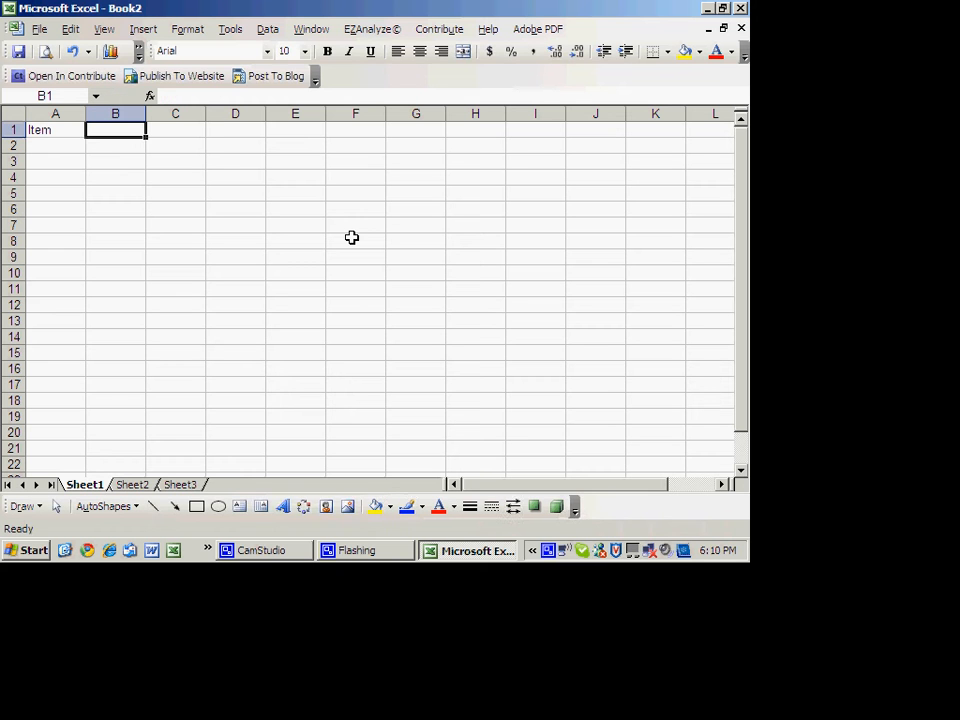
pyautogui.write('Jan')
pyautogui.press('Tab')
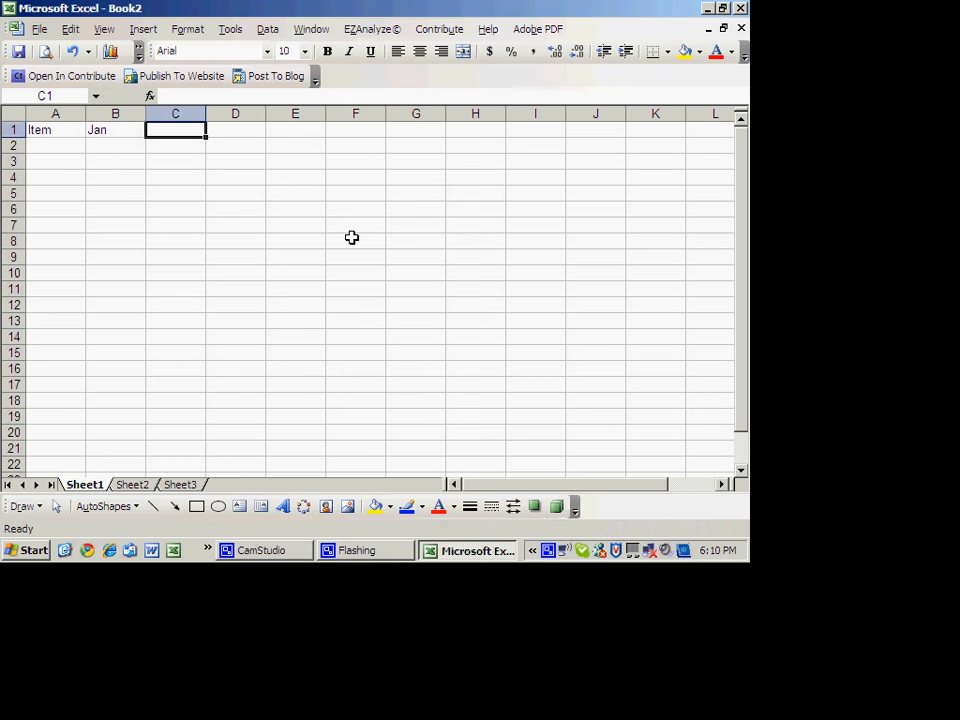
pyautogui.click(139, 133)
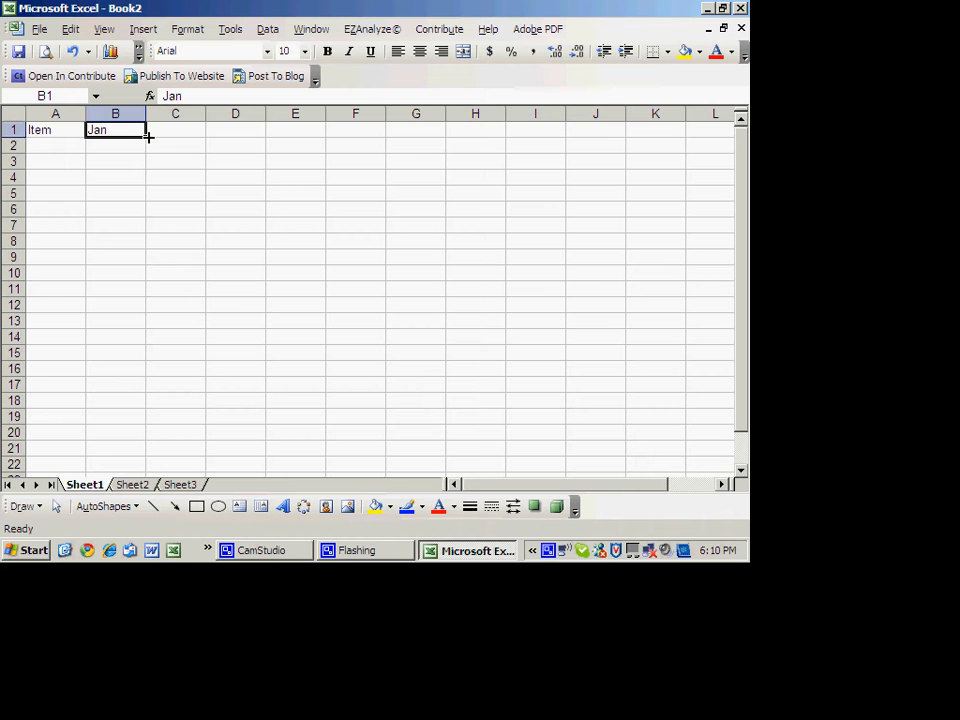
pyautogui.moveTo(148, 135); pyautogui.dragTo(204, 133)
pyautogui.click(232, 131)
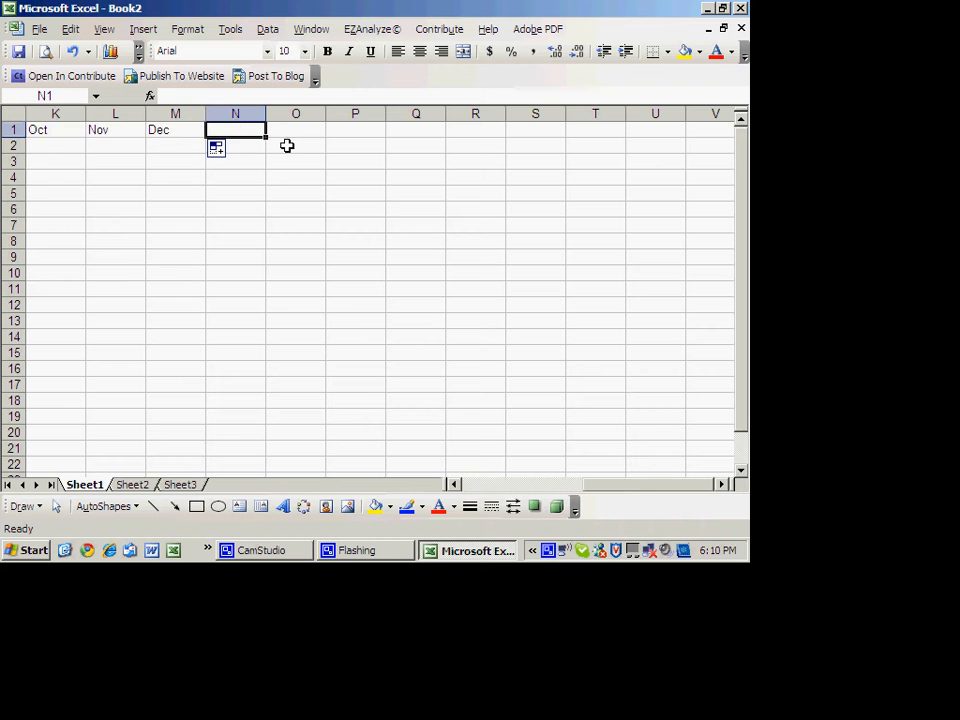
pyautogui.write('Total')
pyautogui.press('Return')
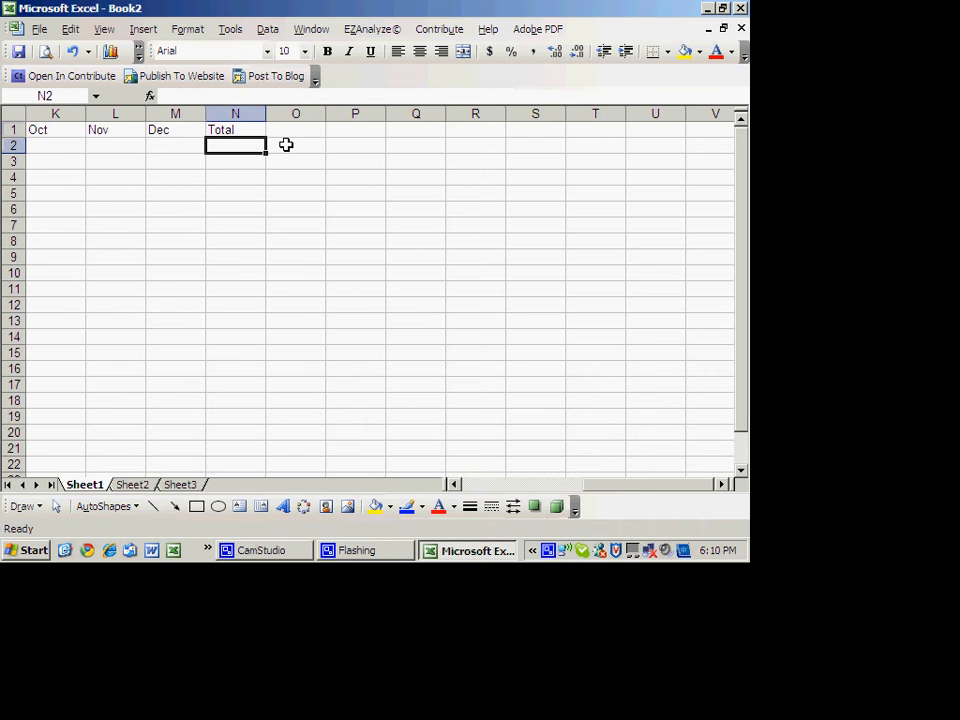
# Set the worksheet's zoom magnification to 75%
pyautogui.hotkey('ctrl', 'Home')
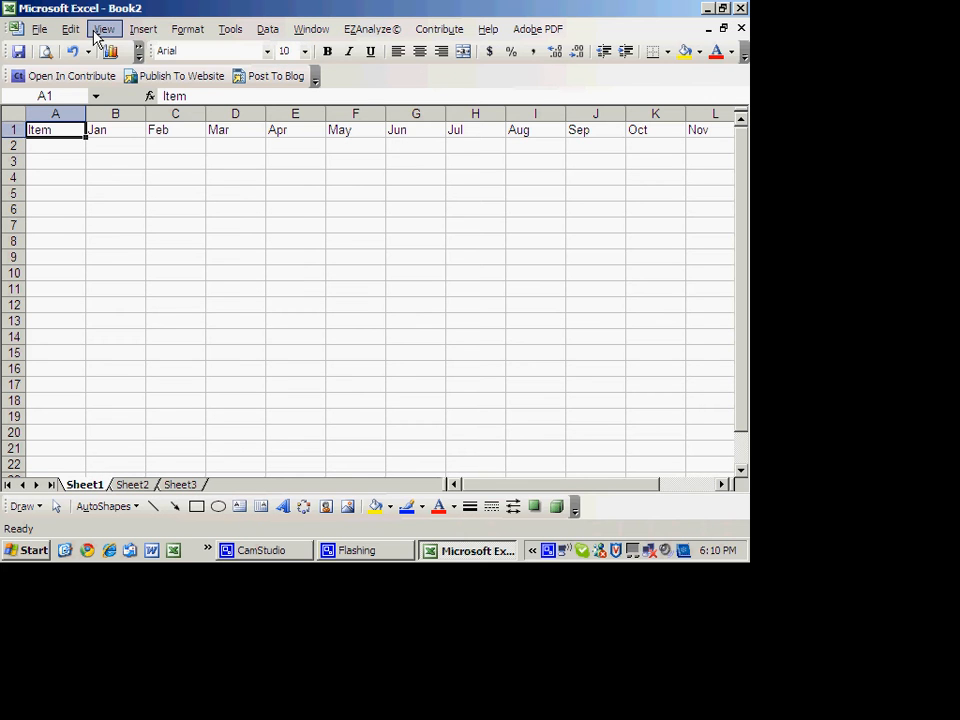
pyautogui.click(101, 30)
pyautogui.click(129, 117)
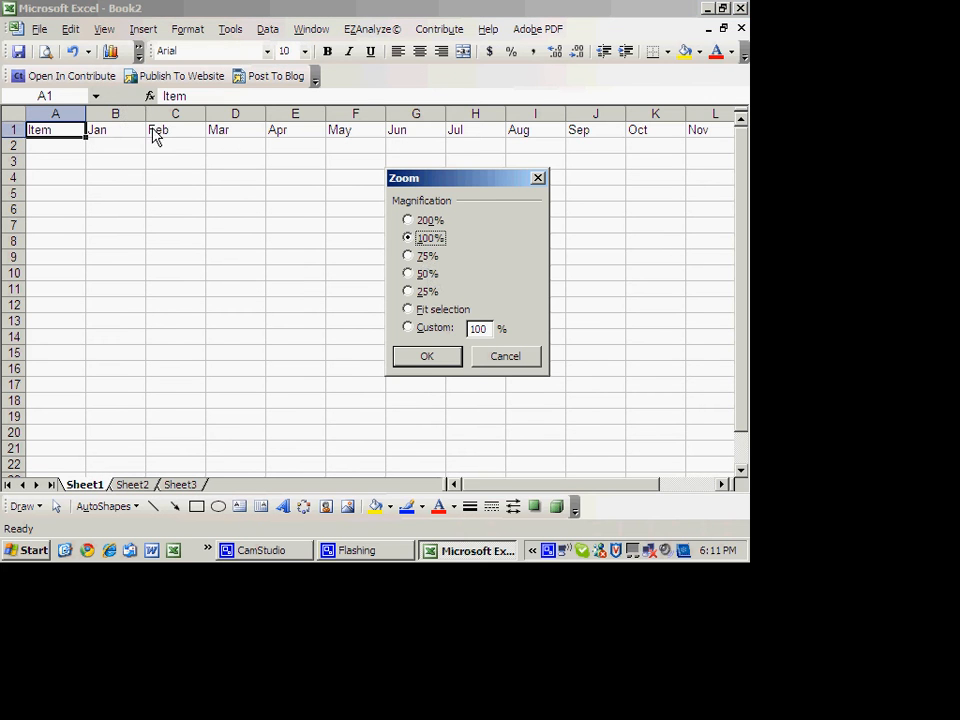
pyautogui.click(408, 256)
pyautogui.click(427, 356)
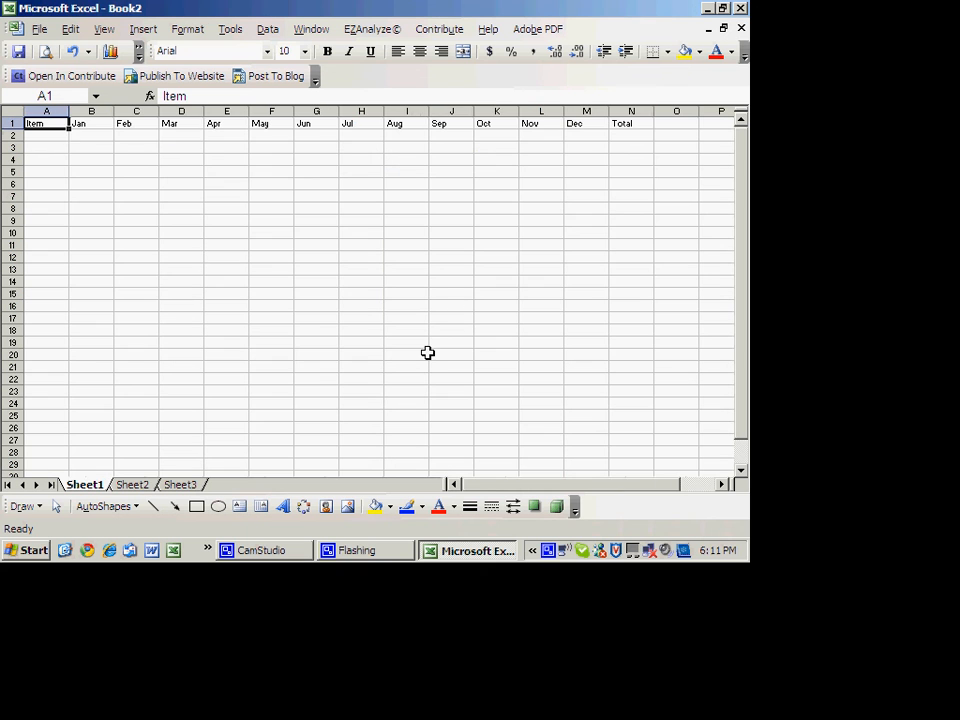
pyautogui.moveTo(32, 123); pyautogui.dragTo(578, 118)
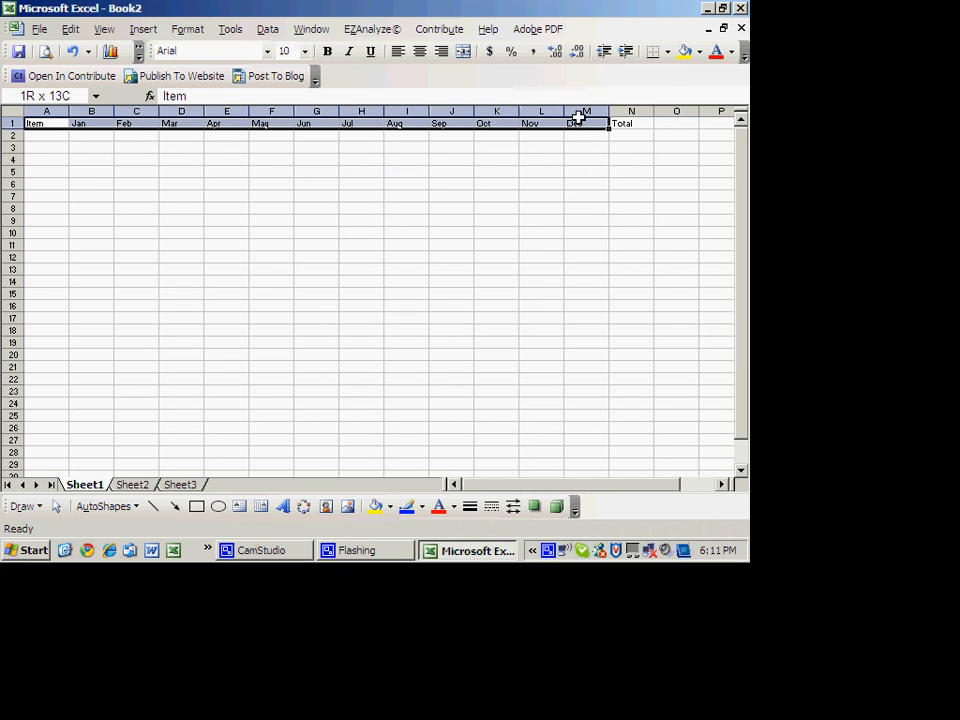
pyautogui.click(621, 195)
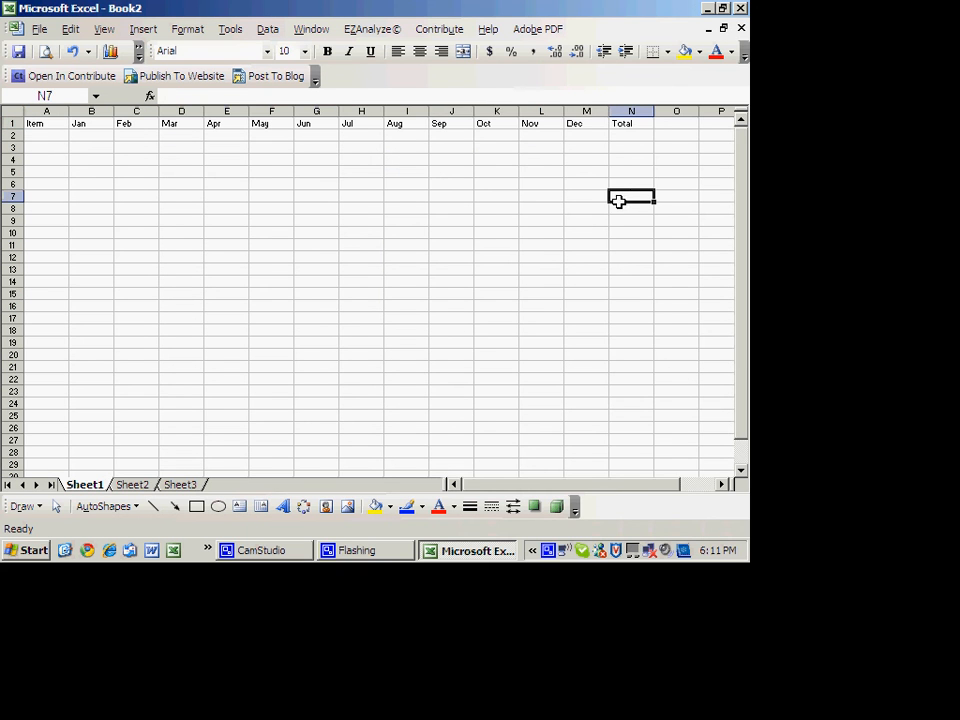
# Add an Income row label in A2 with 3000 as its January amount in B2
pyautogui.click(43, 135)
pyautogui.write('Income')
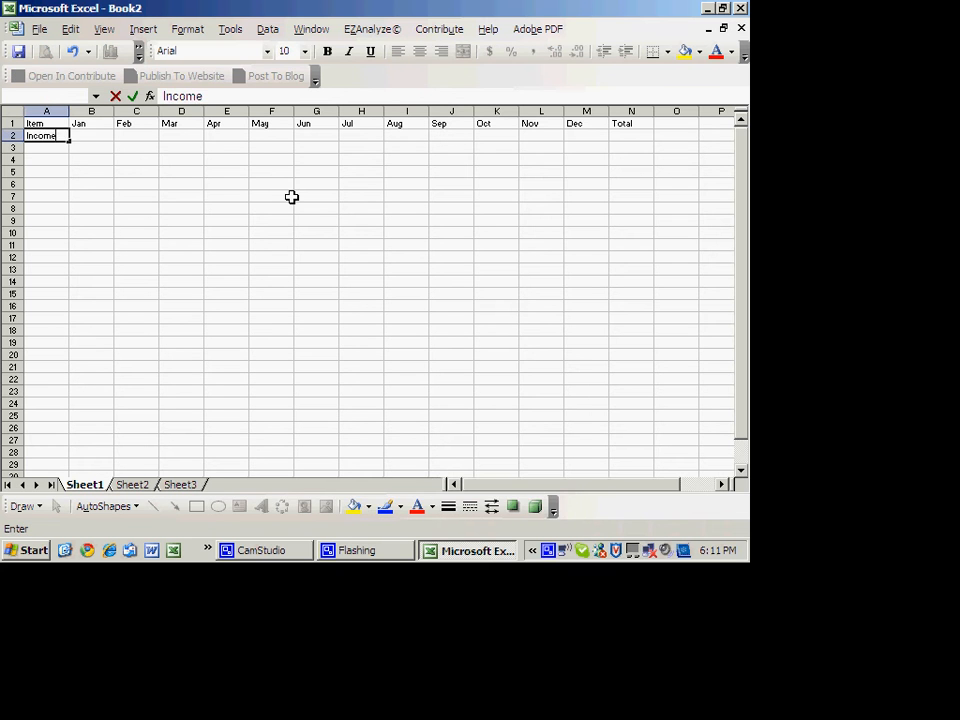
pyautogui.press('Return')
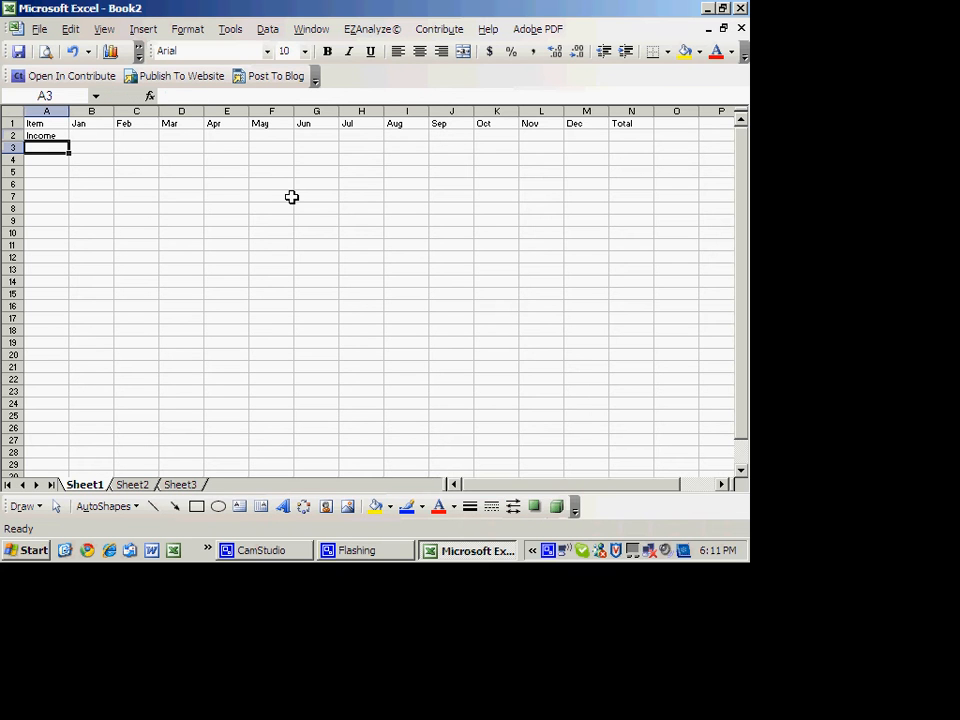
pyautogui.click(81, 134)
pyautogui.write('3000')
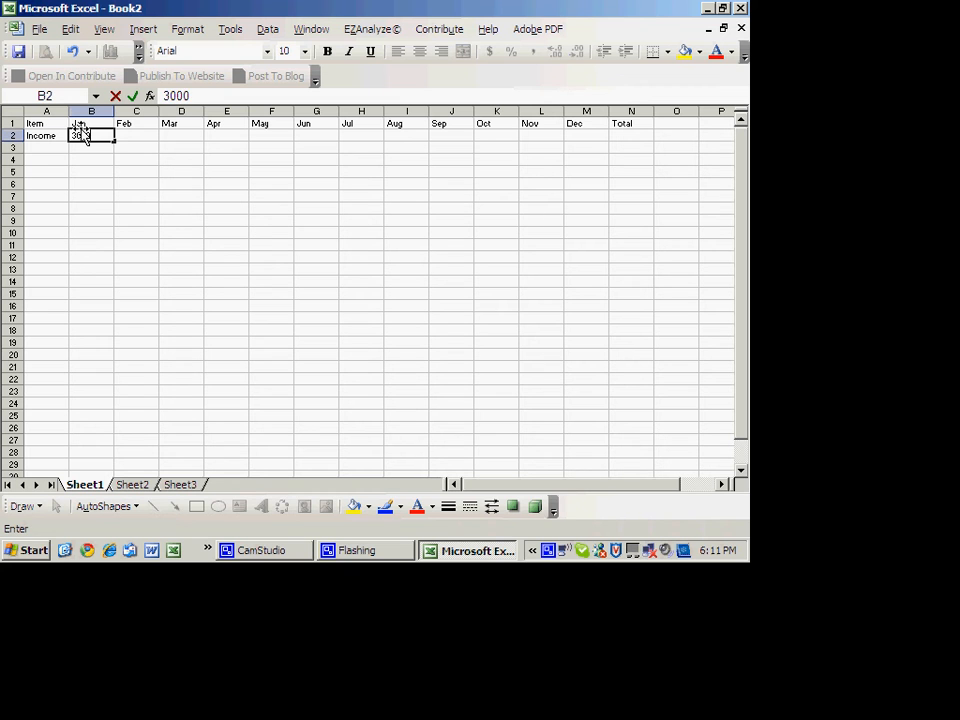
pyautogui.press('Return')
# Copy the January income from B2 across the remaining months through December in M2
pyautogui.click(103, 135)
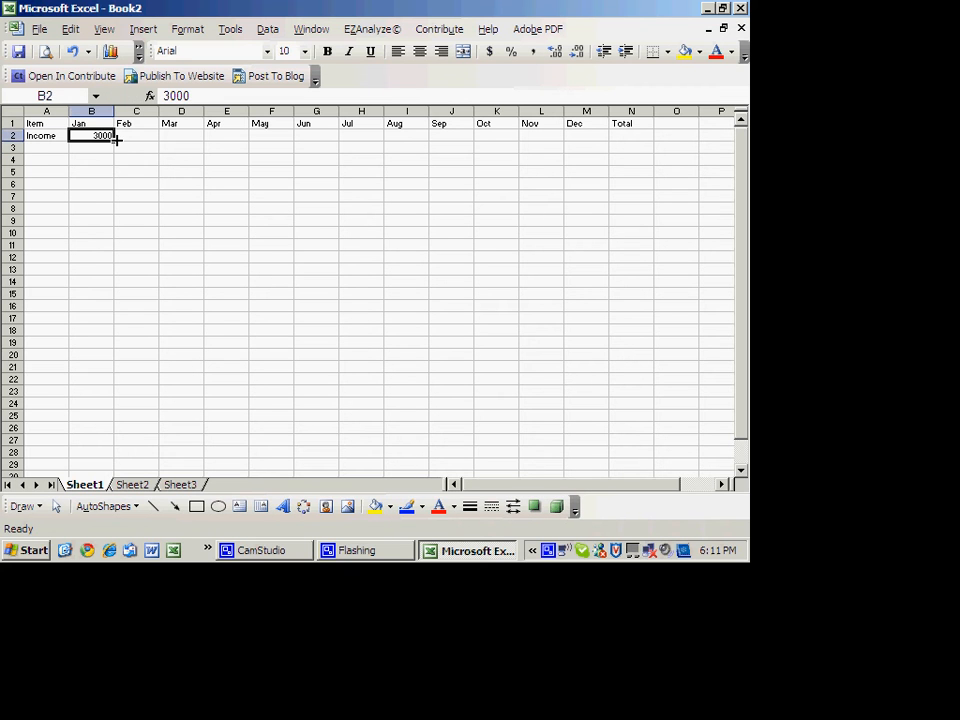
pyautogui.moveTo(111, 139); pyautogui.dragTo(256, 158)
pyautogui.click(246, 151)
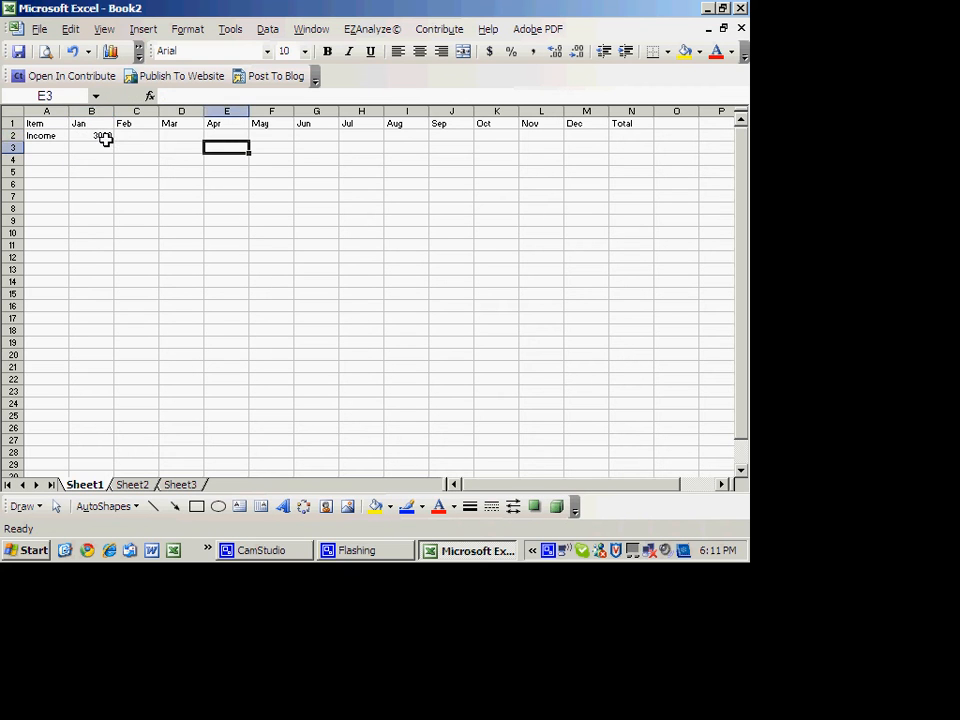
pyautogui.click(107, 137)
pyautogui.moveTo(115, 141); pyautogui.dragTo(605, 137)
# Total the Income row in N2 with a SUM formula over B2:M2
pyautogui.click(624, 136)
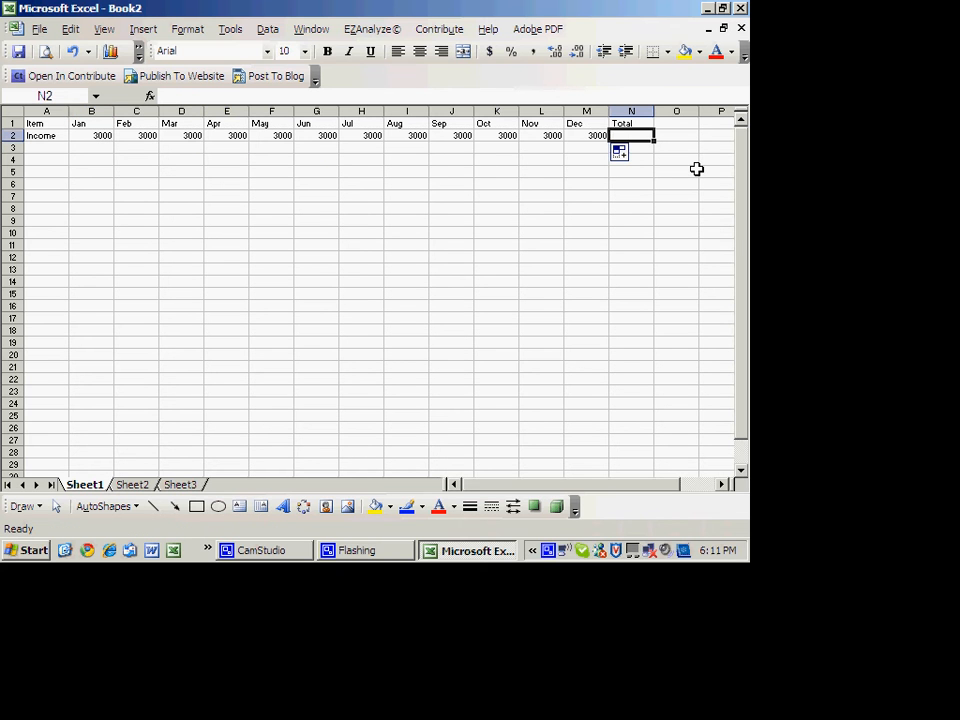
pyautogui.write('=sum(')
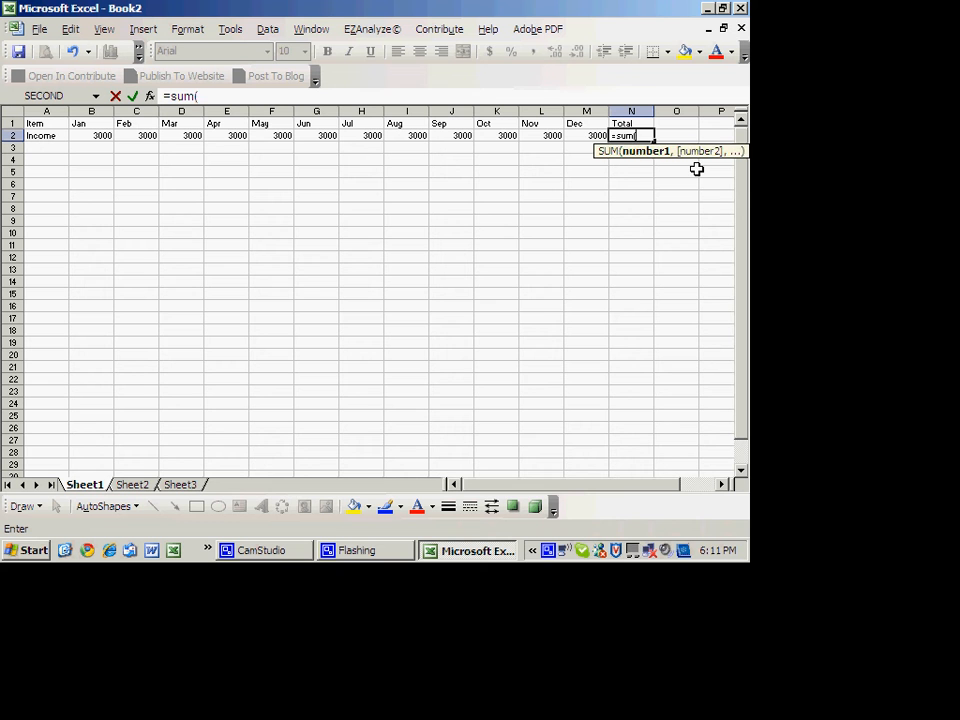
pyautogui.moveTo(99, 135); pyautogui.dragTo(568, 135)
pyautogui.press('Return')
pyautogui.click(630, 134)
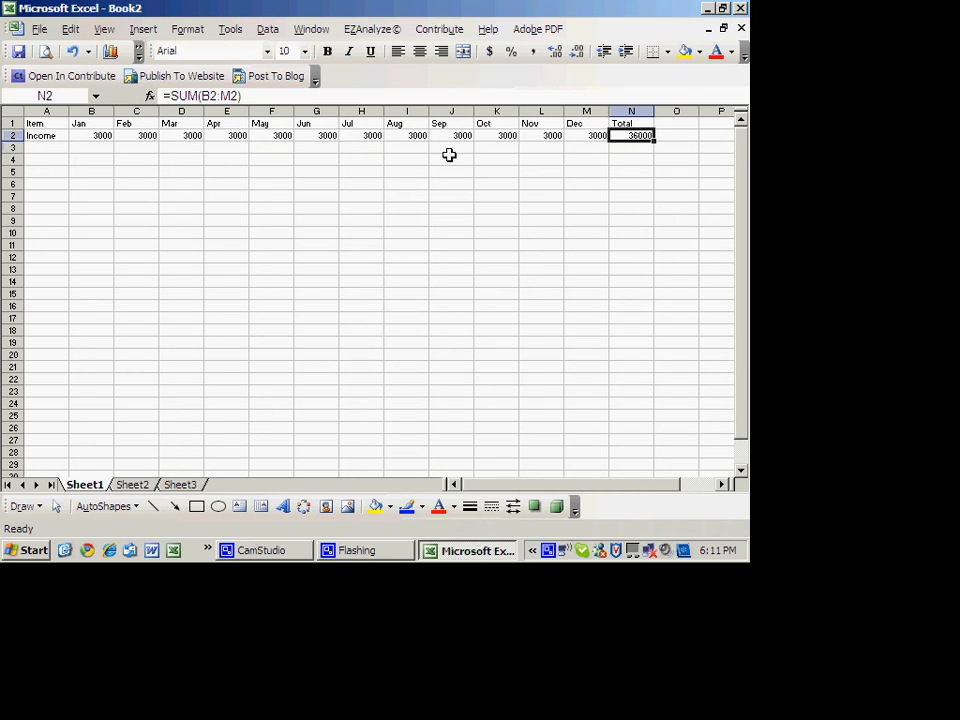
# Right-align the month and Total headers in B1:N1
pyautogui.moveTo(91, 123); pyautogui.dragTo(651, 134)
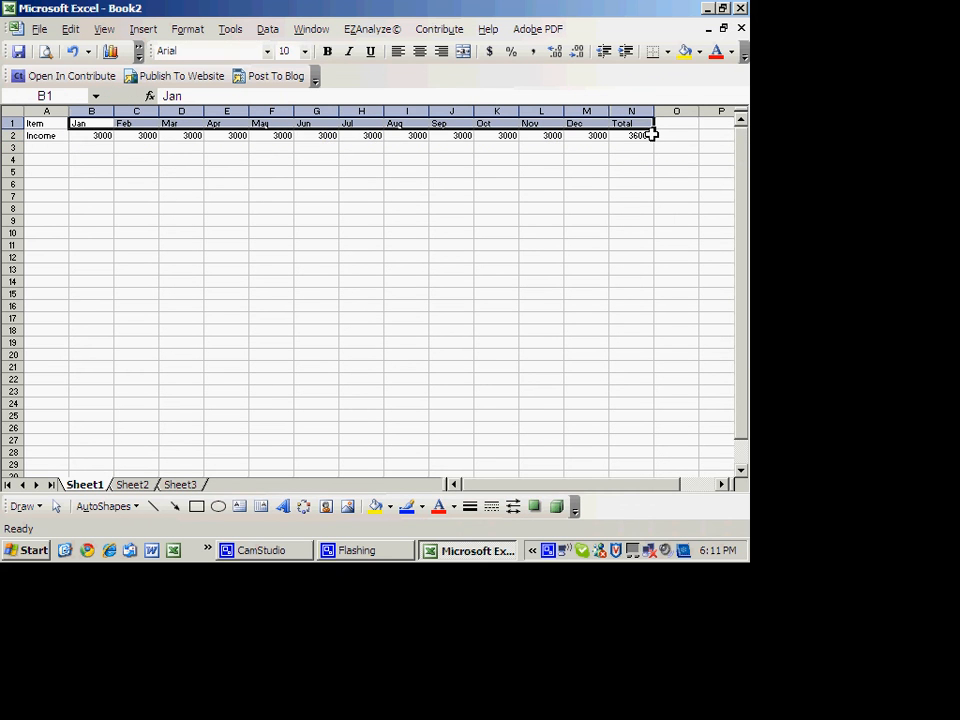
pyautogui.click(441, 51)
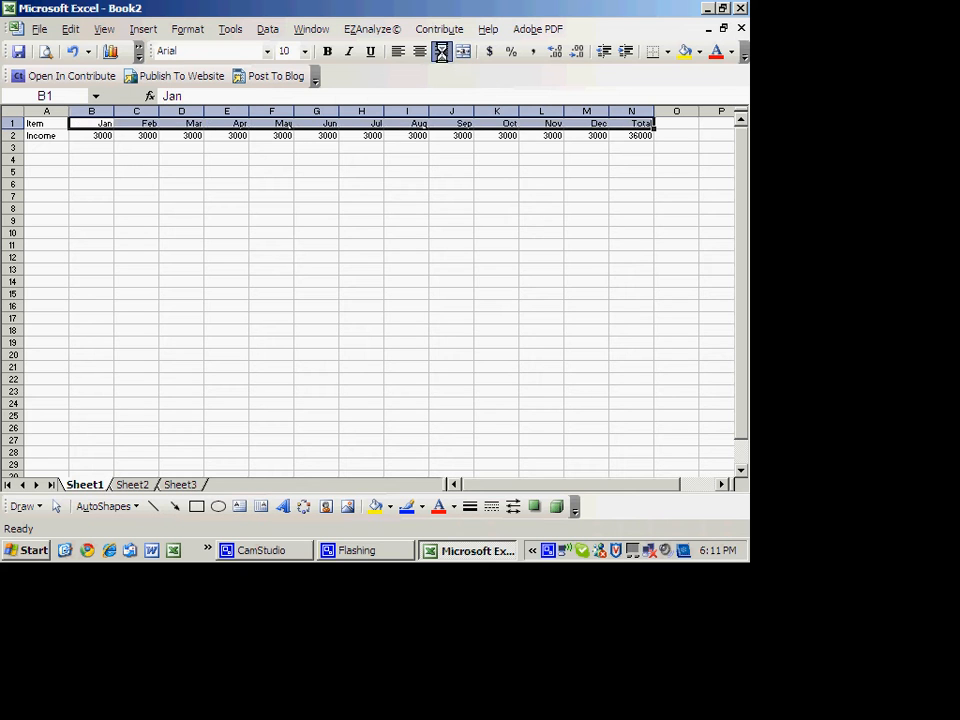
pyautogui.click(356, 234)
# Add a Rent row in row 4 with 700 for every month from January to December
pyautogui.click(37, 162)
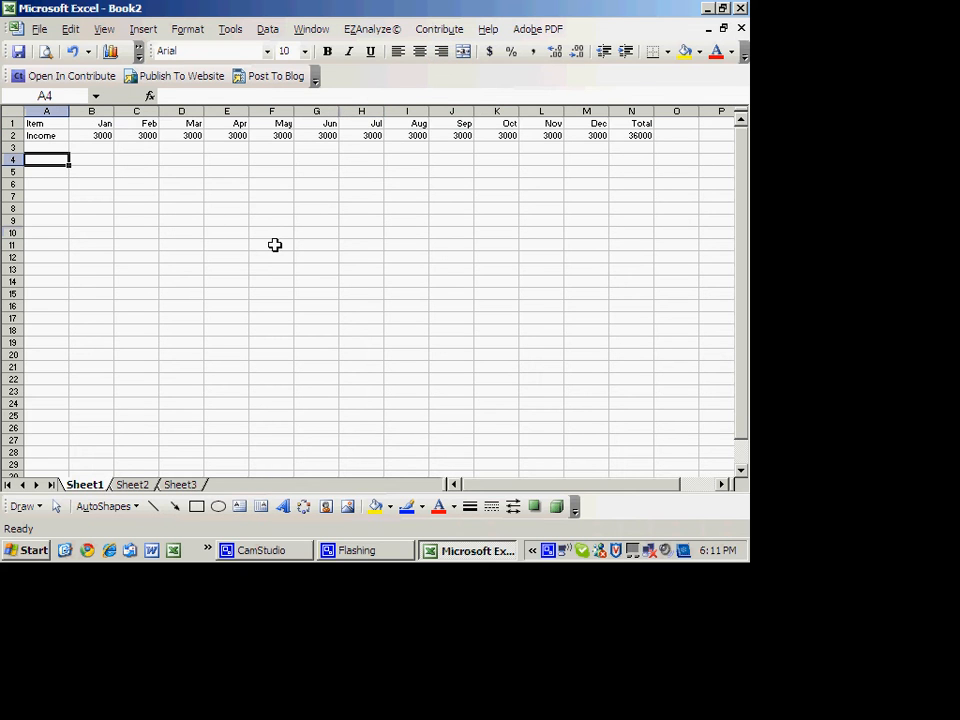
pyautogui.write('Rent')
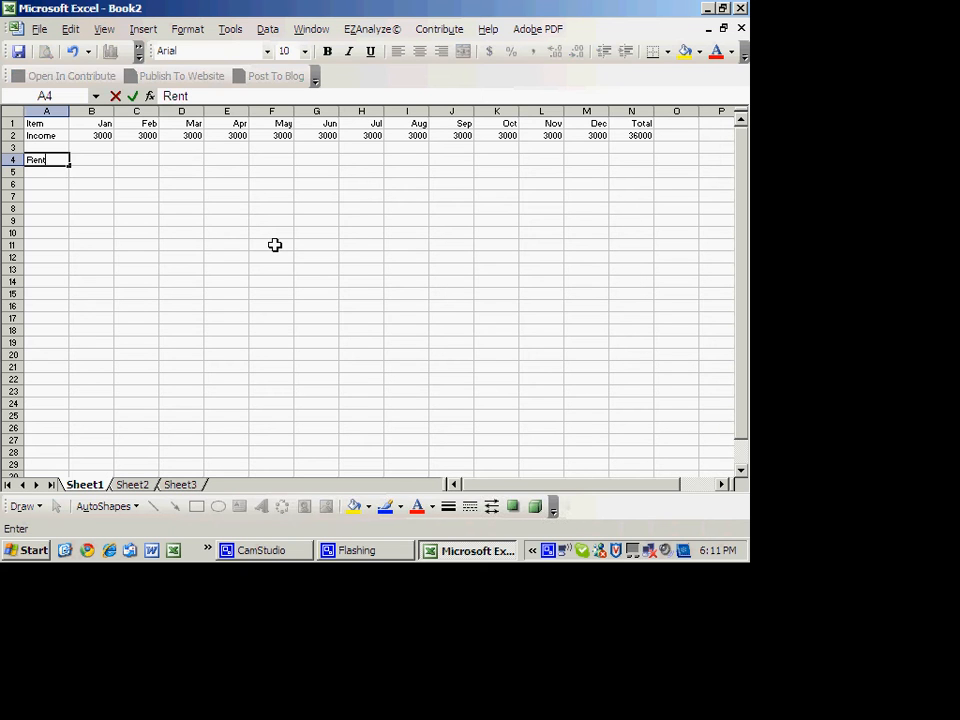
pyautogui.press('Tab')
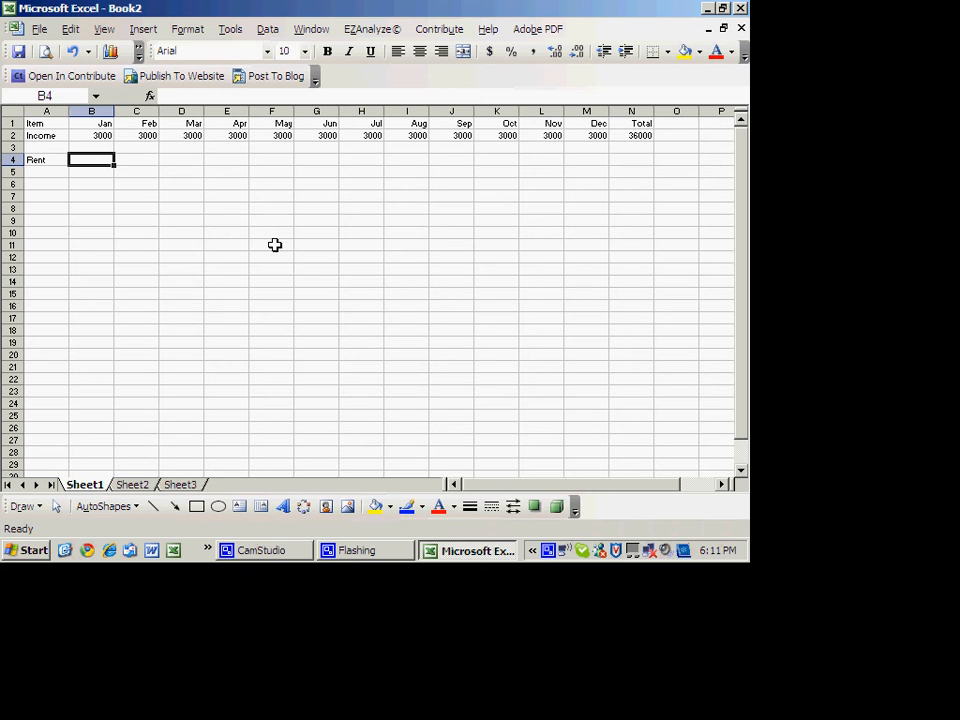
pyautogui.write('700')
pyautogui.press('Return')
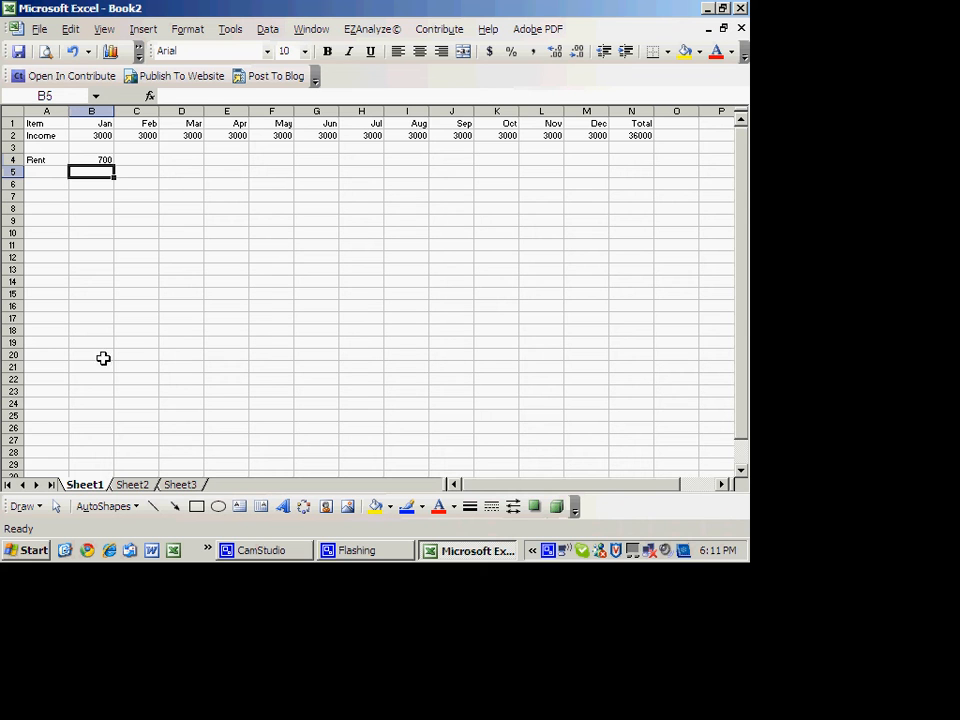
pyautogui.click(95, 160)
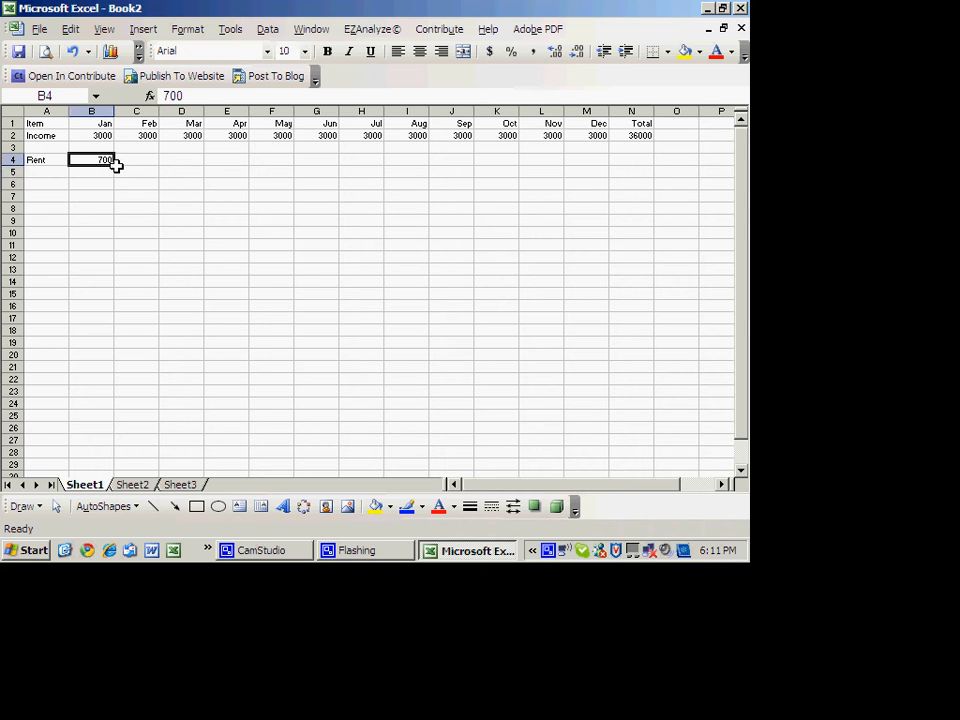
pyautogui.moveTo(114, 164); pyautogui.dragTo(598, 156)
# Copy the Income row's total formula from N2 into N4 to total the Rent row
pyautogui.click(638, 134)
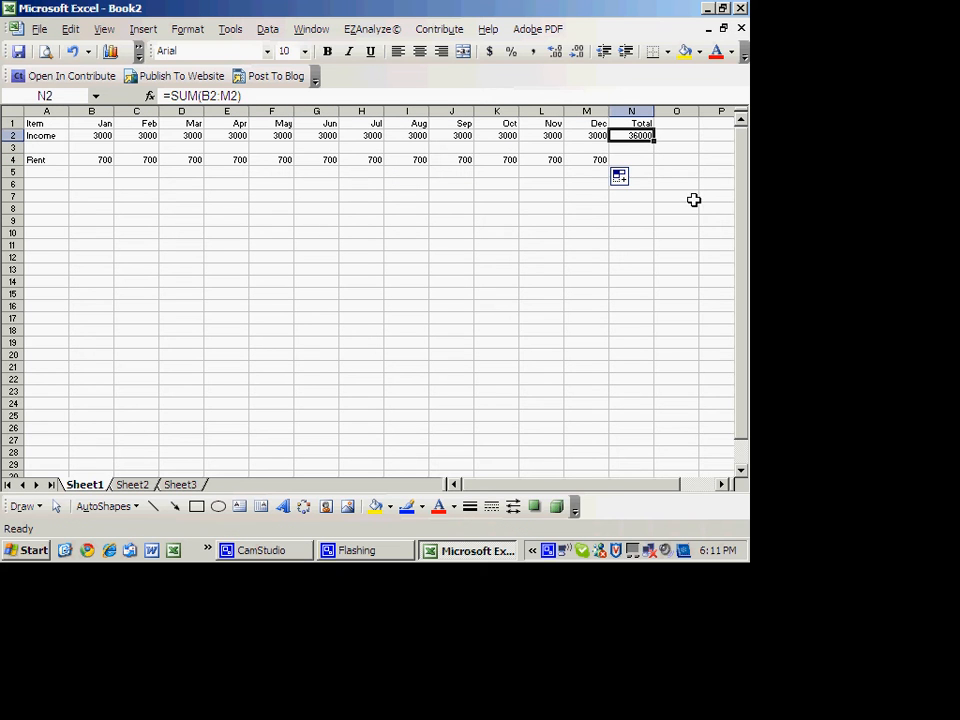
pyautogui.hotkey('ctrl', 'c')
pyautogui.click(637, 160)
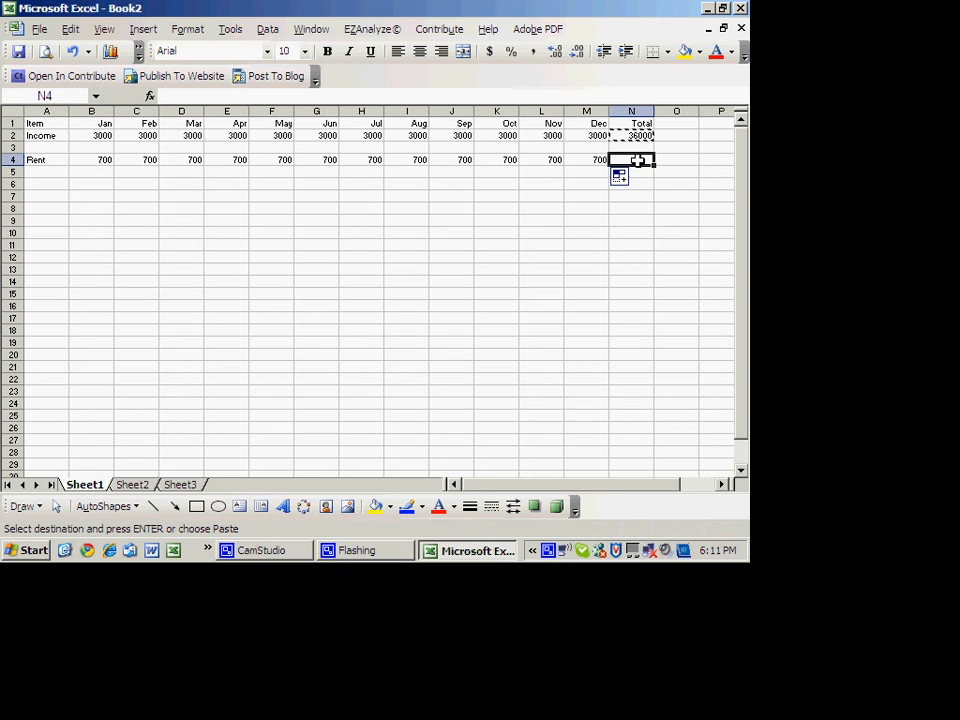
# Enter the row label Utilities in A5 below Rent
pyautogui.click(48, 172)
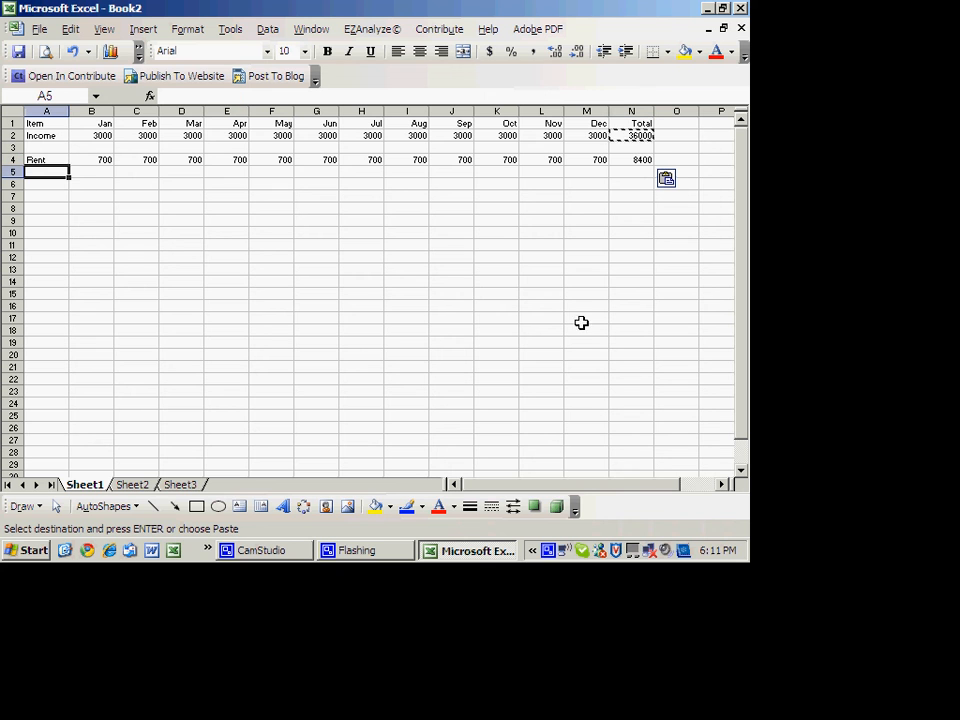
pyautogui.write('Utilities')
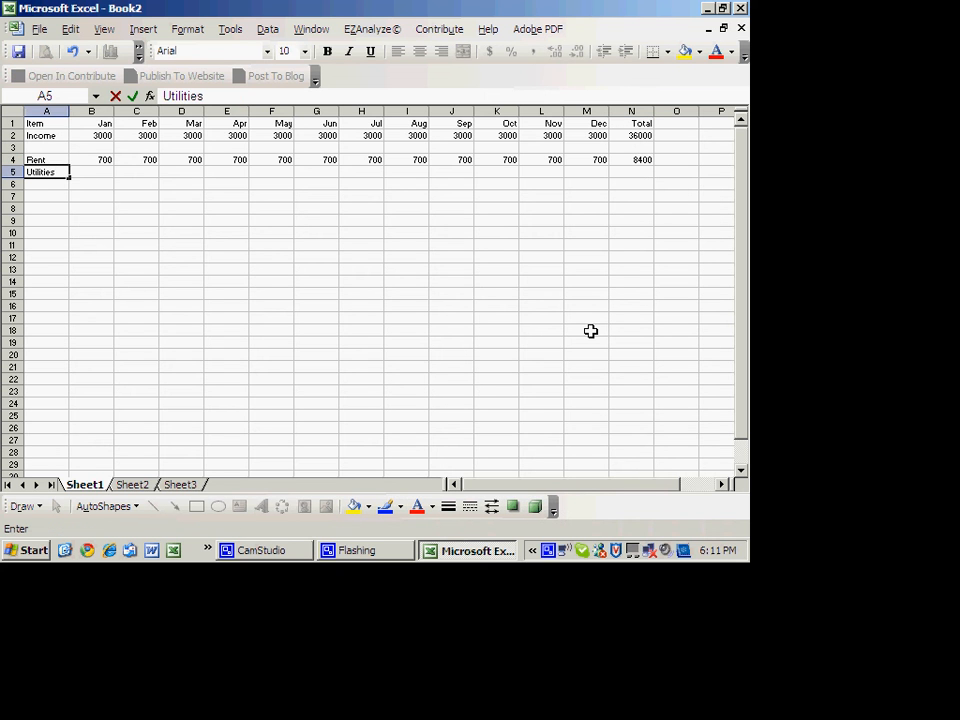
pyautogui.press('Return')
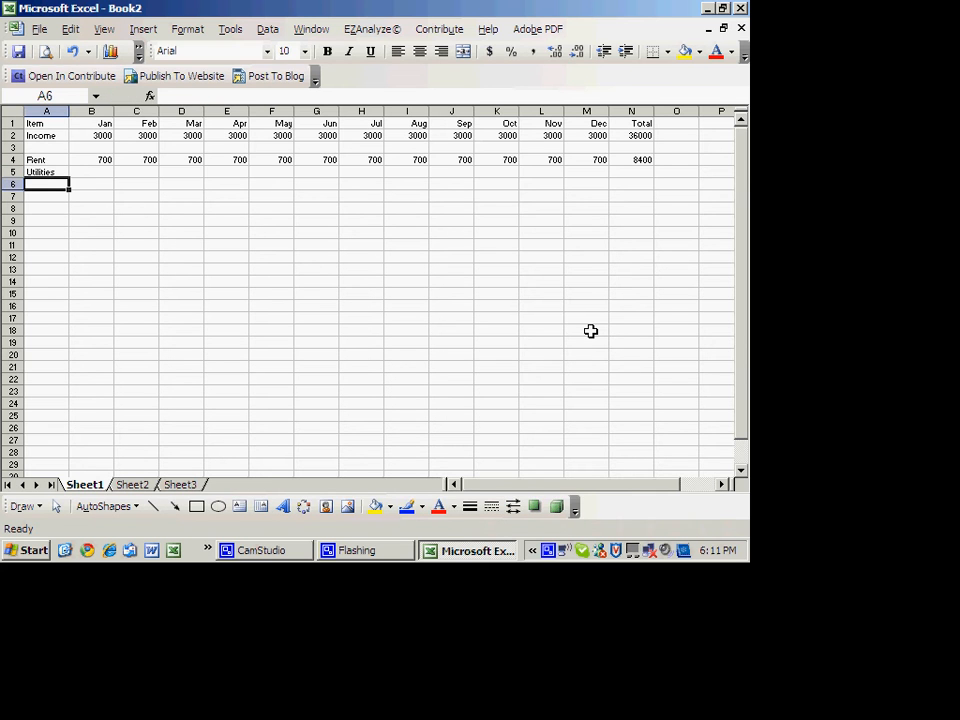
# Enter the expense row labels Food in A6 and Clothing in A7 below Utilities
pyautogui.write('Foo')
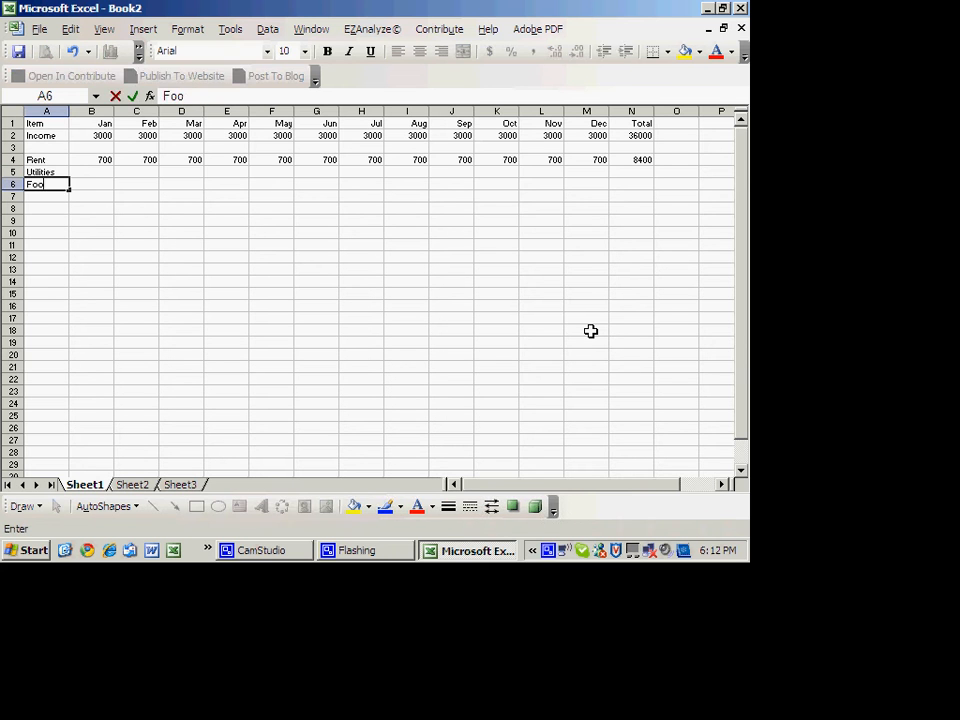
pyautogui.write('d')
pyautogui.press('Return')
pyautogui.write('Clothing')
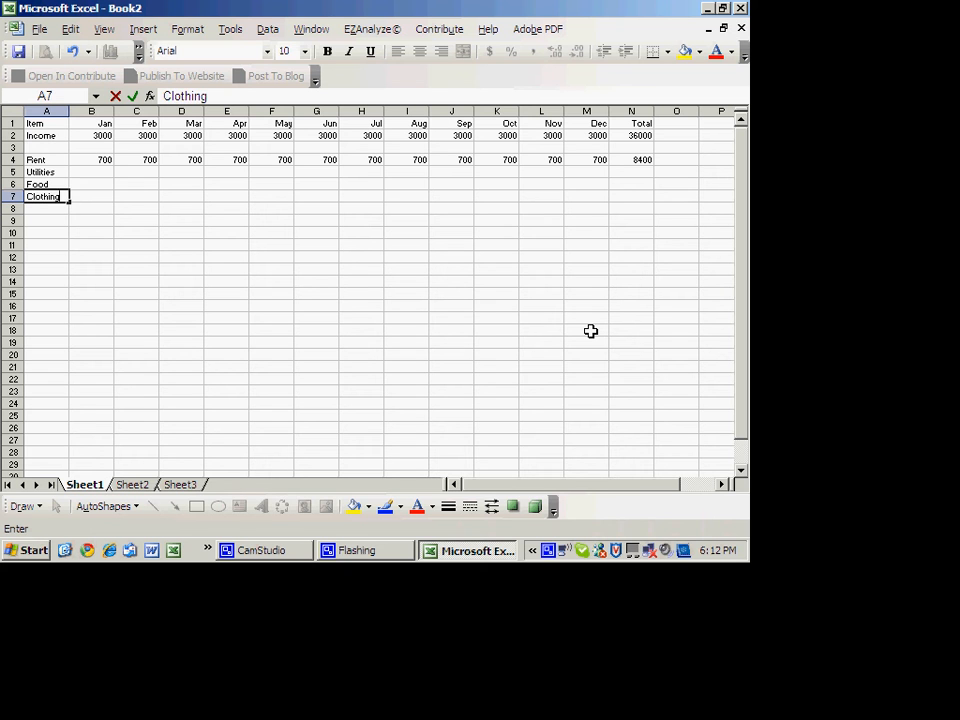
pyautogui.press('Return')
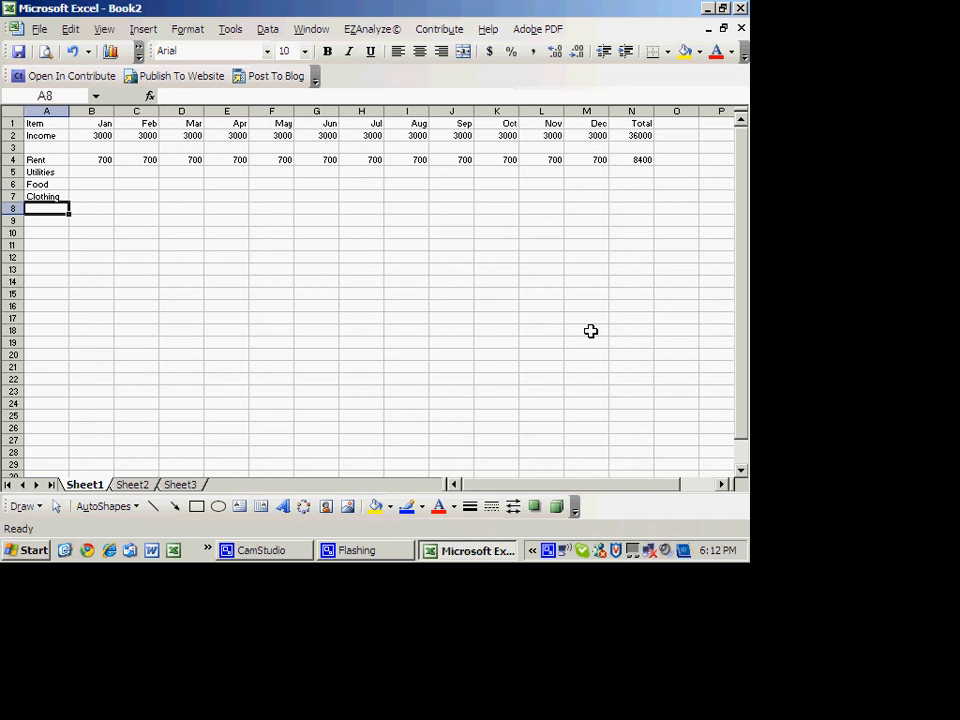
# Enter the expense row labels Telephone in A8 and TV in A9
pyautogui.write('Shelt')
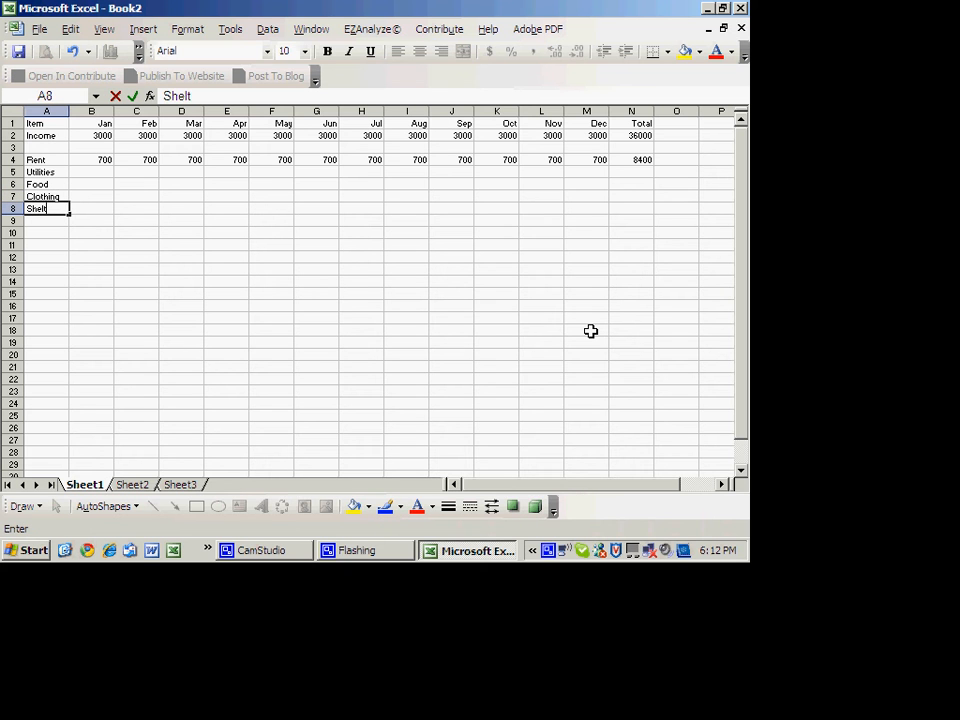
pyautogui.press('BackSpace')
pyautogui.press('BackSpace')
pyautogui.press('BackSpace')
pyautogui.press('BackSpace')
pyautogui.press('BackSpace')
pyautogui.write('lephone')
pyautogui.press('Return')
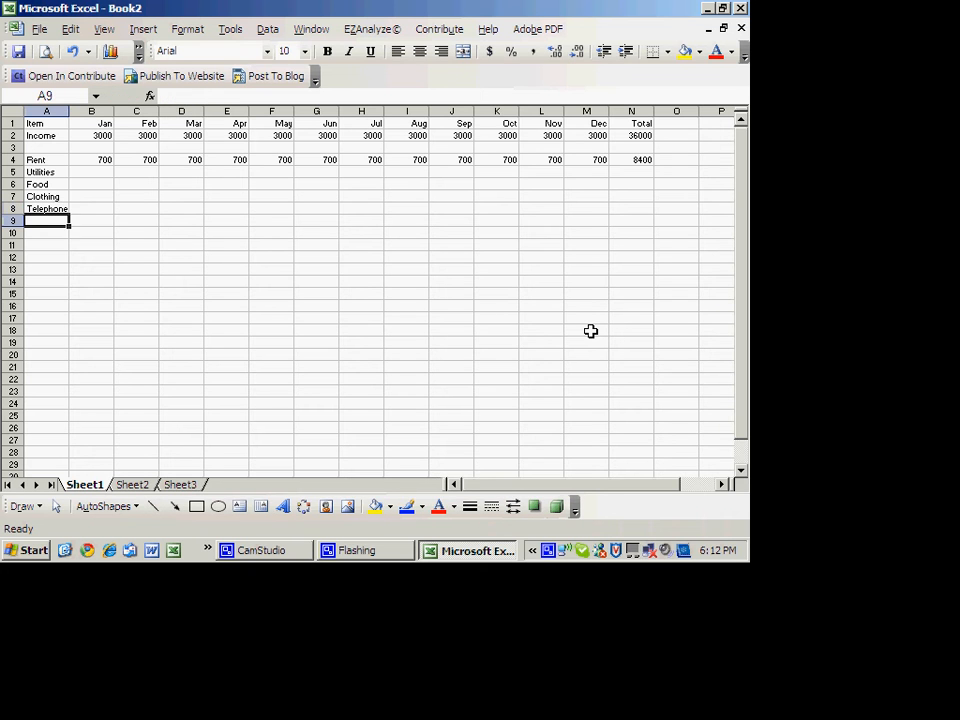
pyautogui.write('TV')
pyautogui.press('Return')
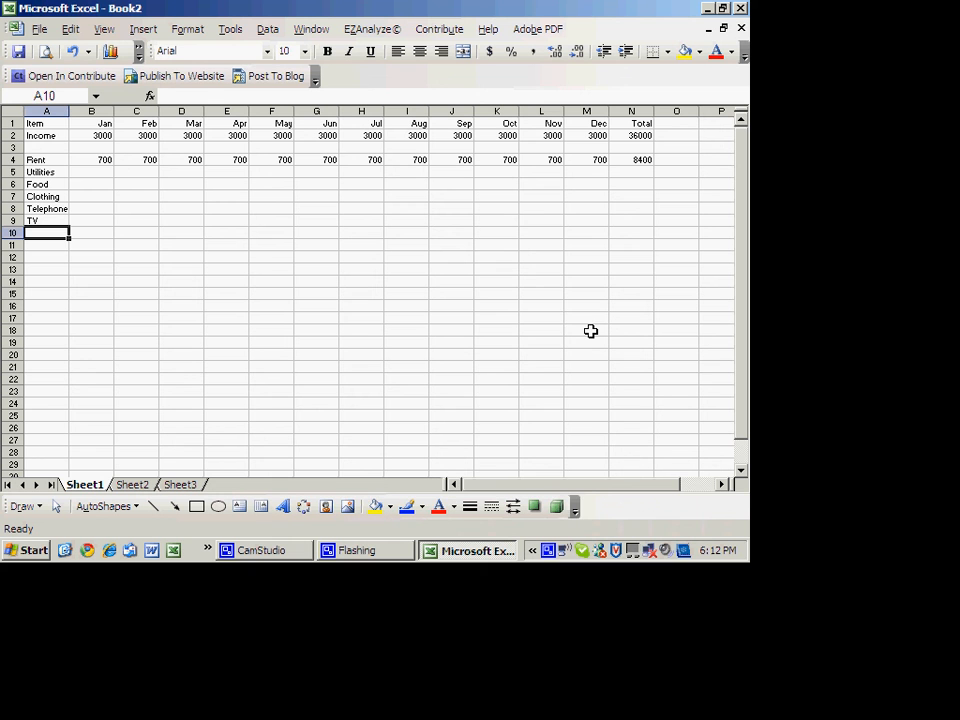
# Enter January amounts of 200 for Utilities, 600 for Food and 200 for Clothing in B5:B7
pyautogui.moveTo(91, 172); pyautogui.dragTo(96, 160)
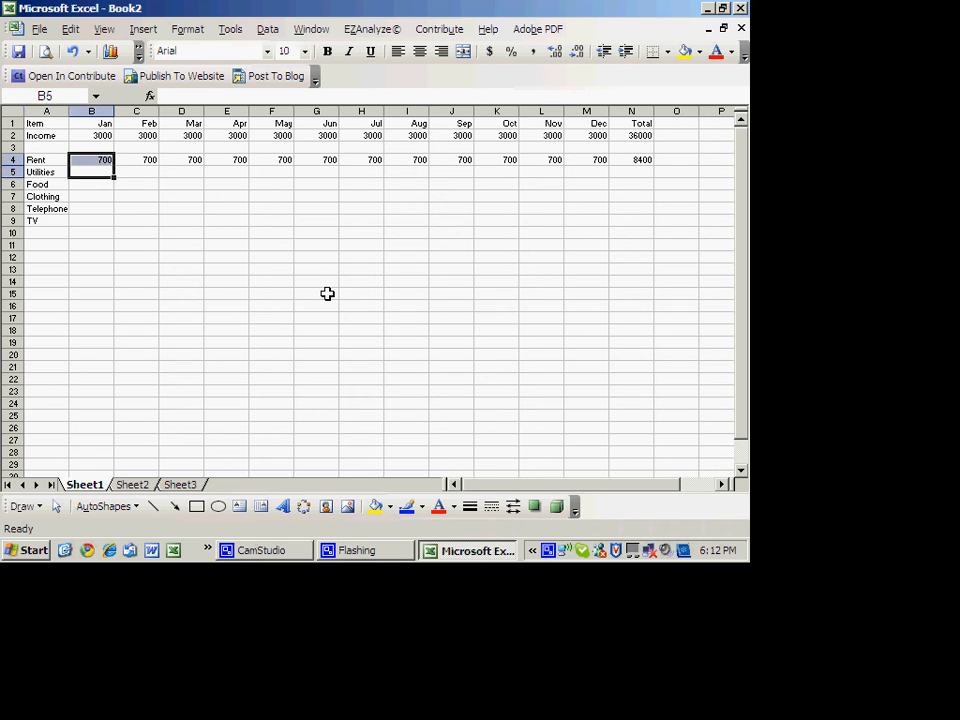
pyautogui.press('Down')
pyautogui.press('Up')
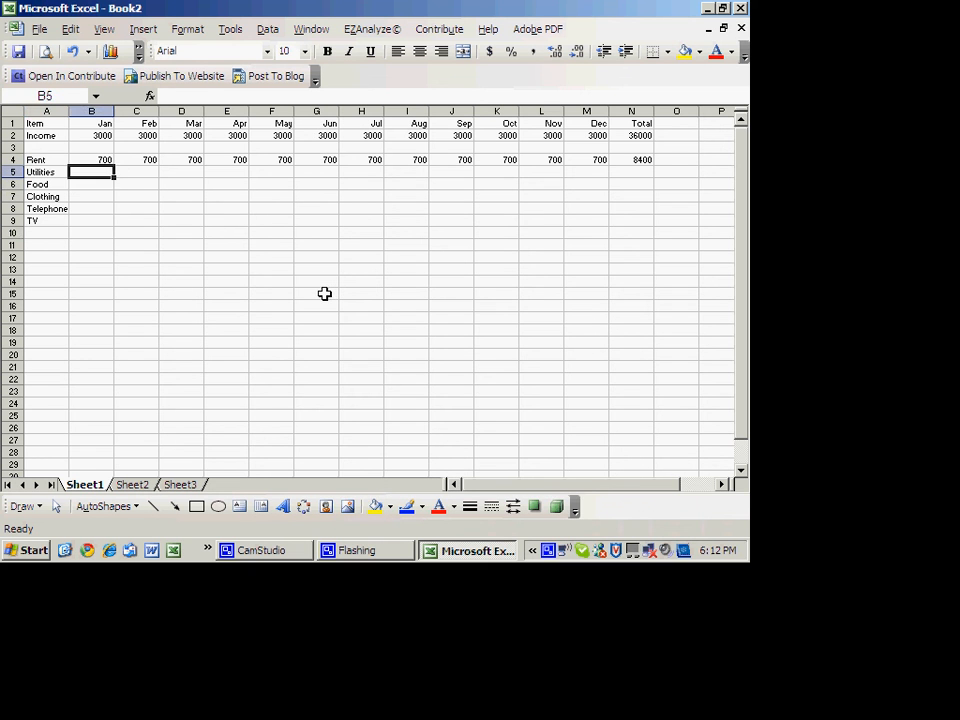
pyautogui.write('200')
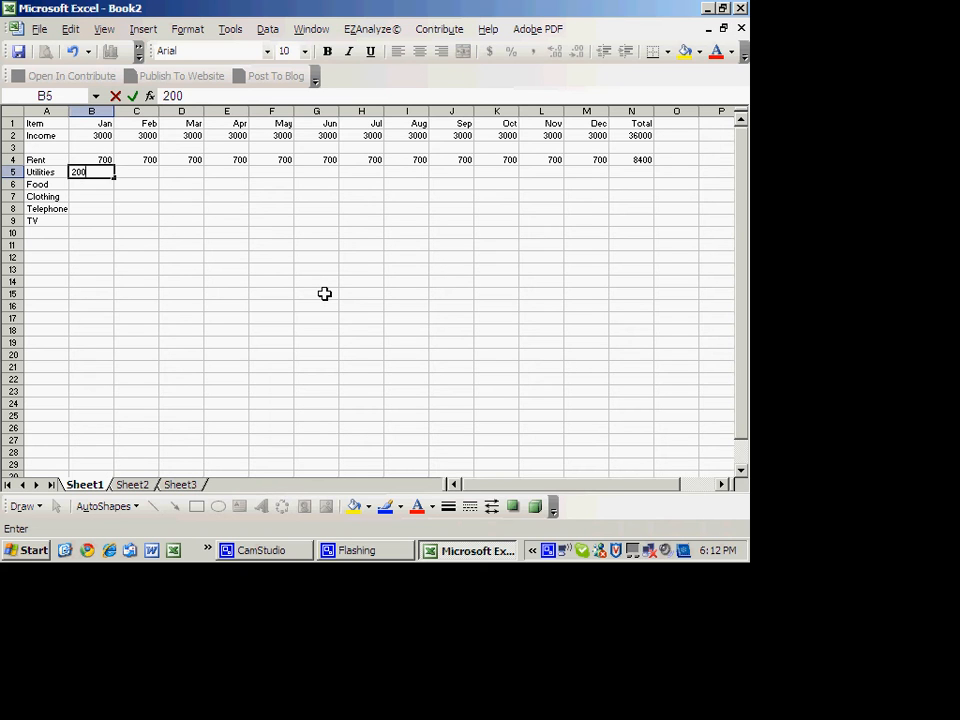
pyautogui.press('Return')
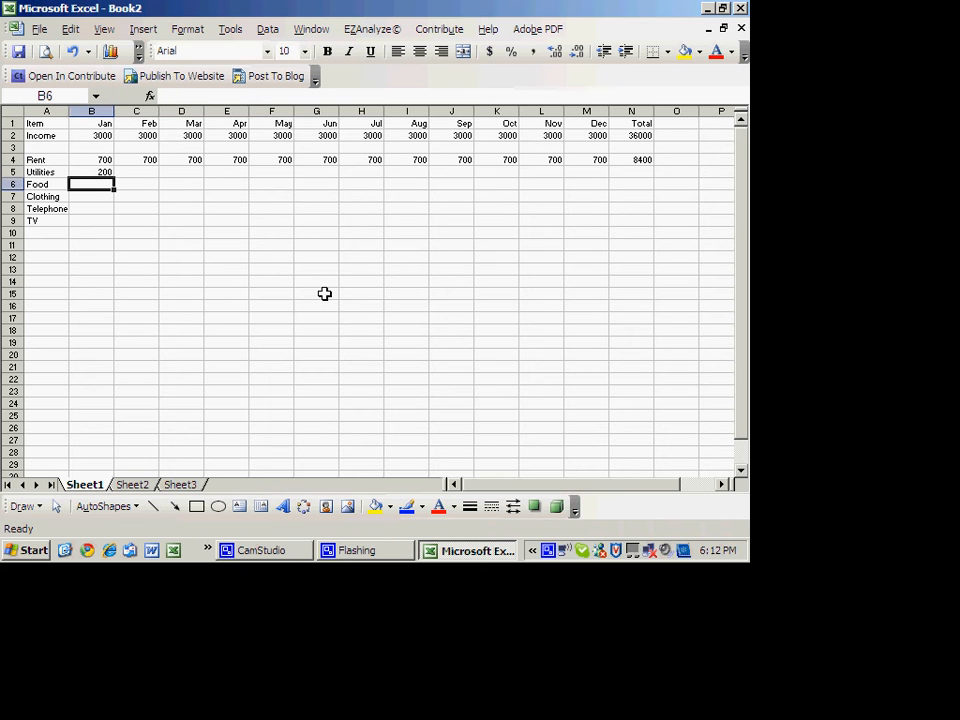
pyautogui.write('600')
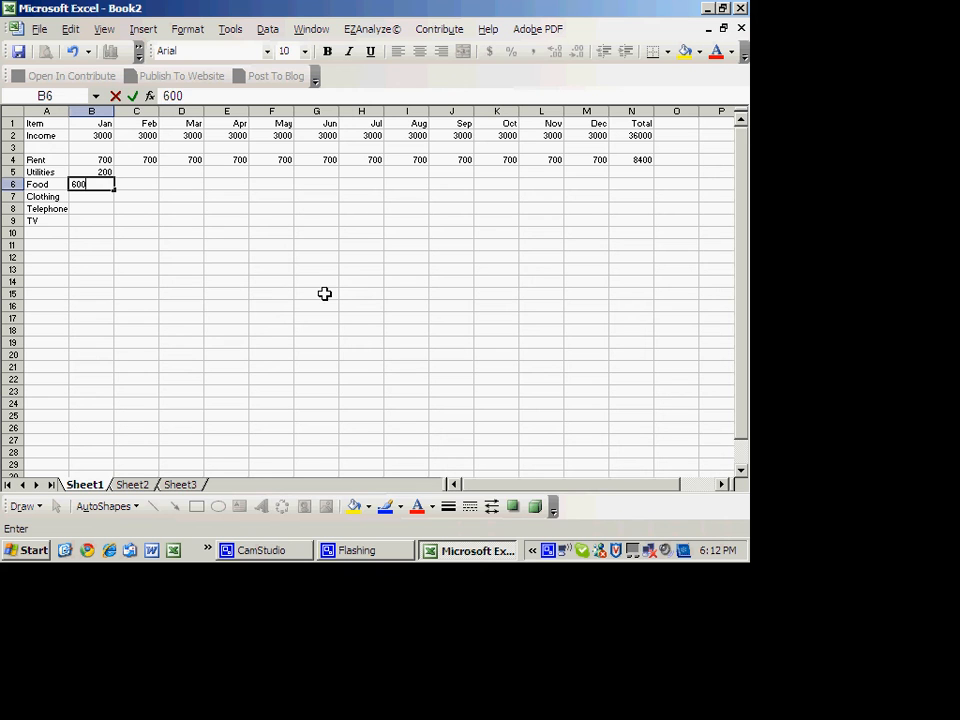
pyautogui.press('Return')
pyautogui.write('200')
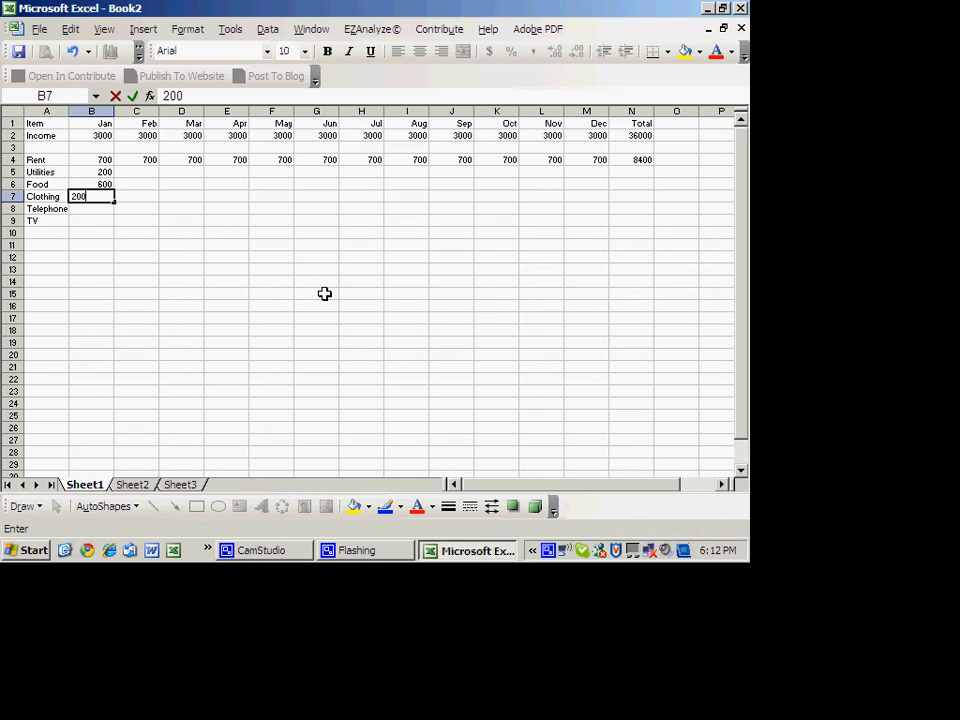
pyautogui.press('Return')
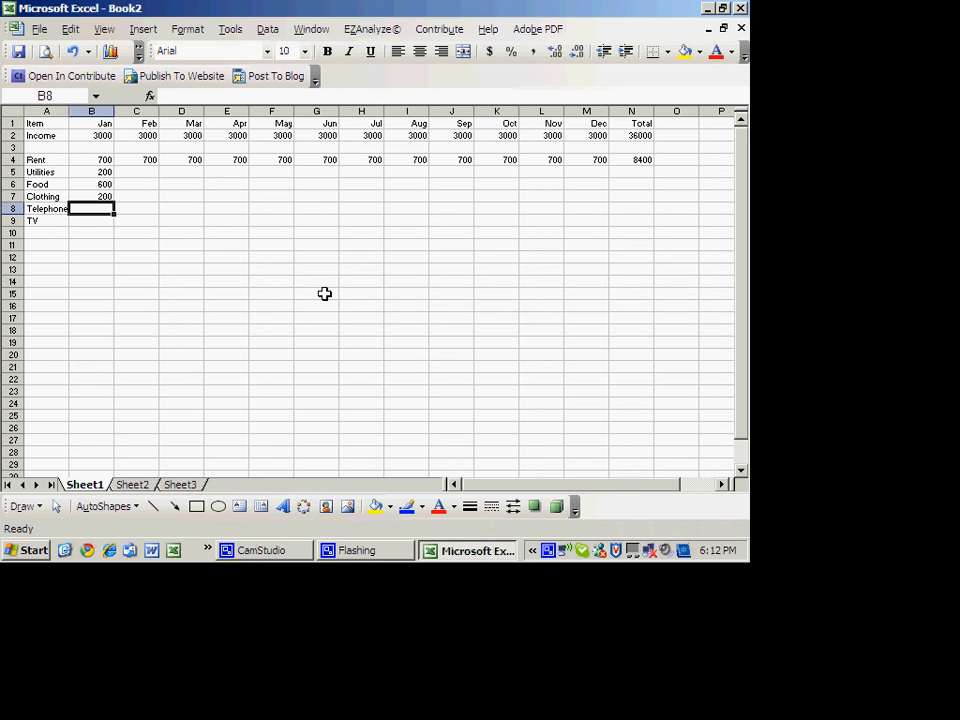
# Enter January amounts of 100 for Telephone in B8 and 100 for TV in B9
pyautogui.write('50')
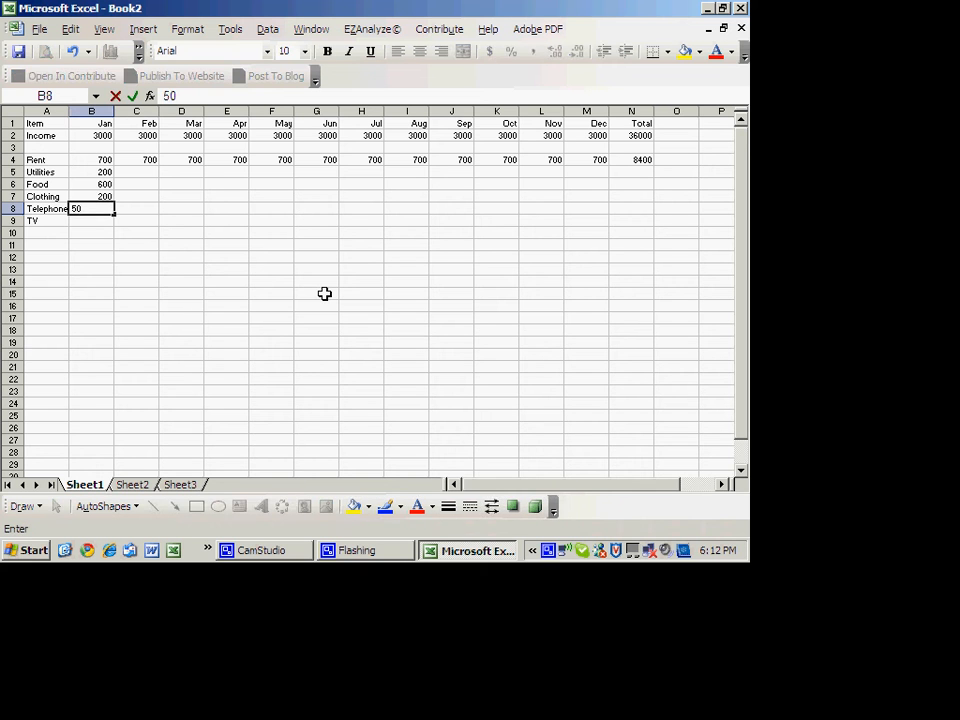
pyautogui.press('BackSpace')
pyautogui.press('BackSpace')
pyautogui.press('Return')
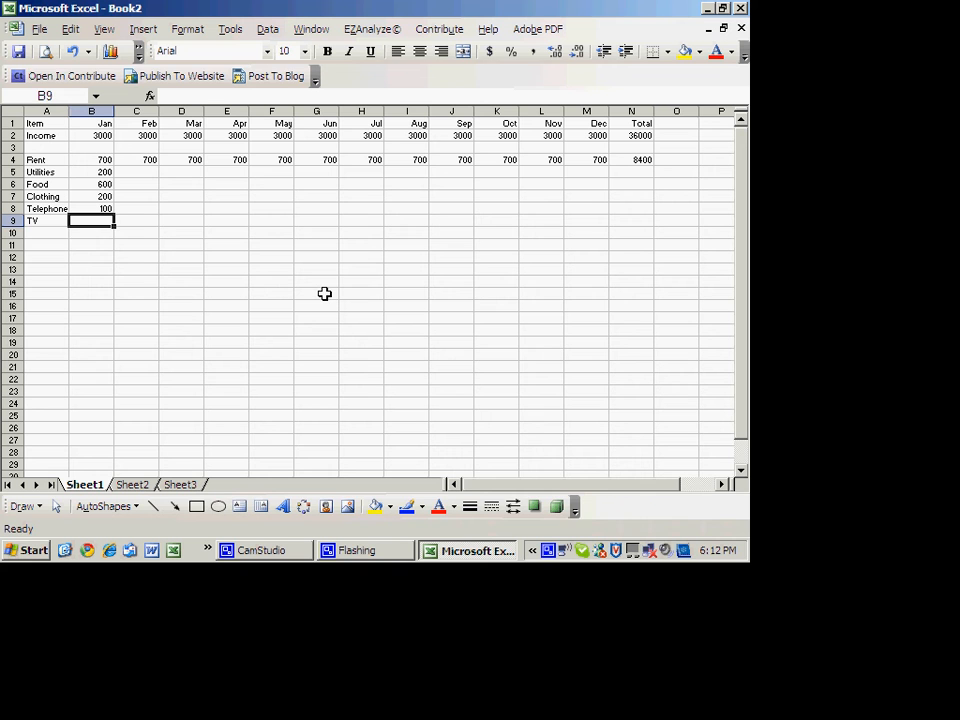
pyautogui.write('100')
pyautogui.press('Return')
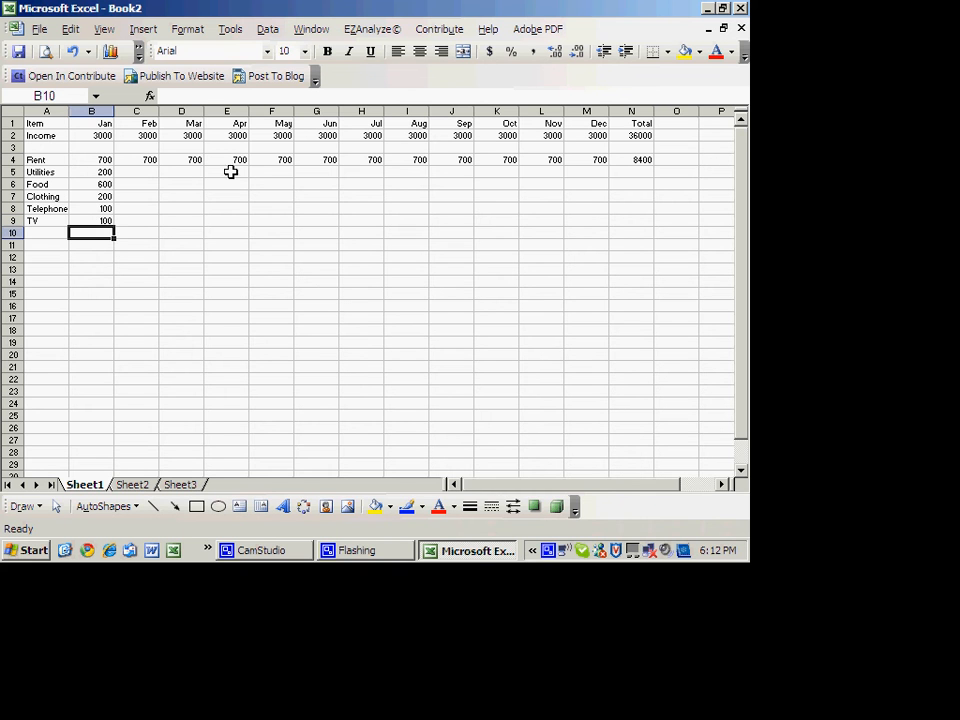
# Fill the January amounts in B5:B9 across to December and extend the Rent total formula from N4 down to N9
pyautogui.moveTo(90, 168); pyautogui.dragTo(606, 192)
pyautogui.click(91, 171)
pyautogui.click(637, 162)
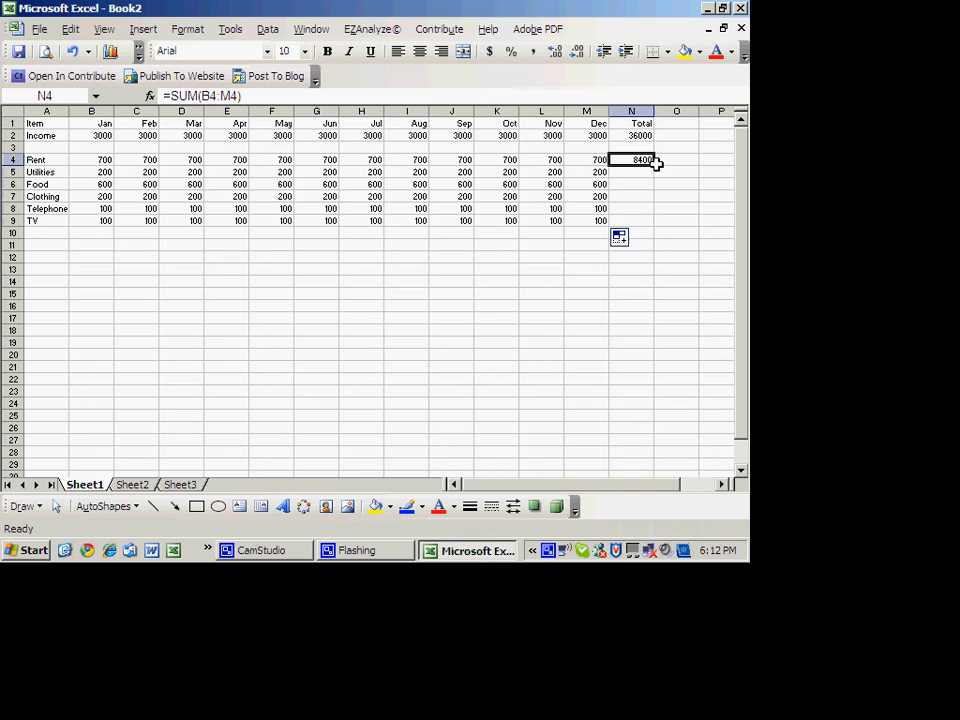
pyautogui.moveTo(654, 165); pyautogui.dragTo(655, 226)
pyautogui.click(632, 257)
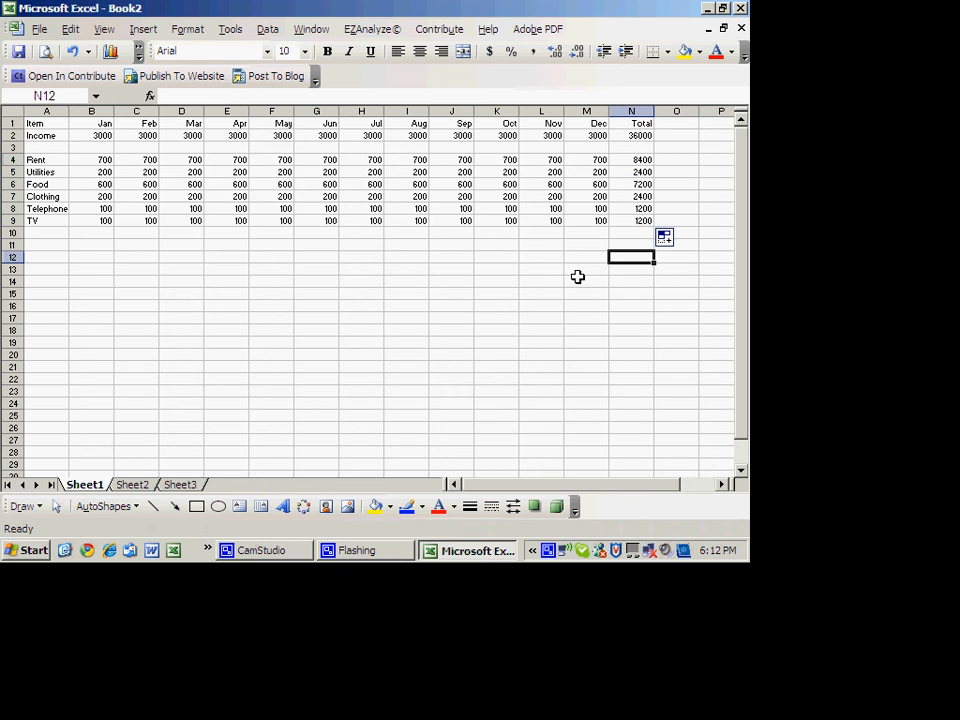
# Enter the row label Expenses in A11, leaving a blank row below TV
pyautogui.click(56, 246)
pyautogui.write('NET')
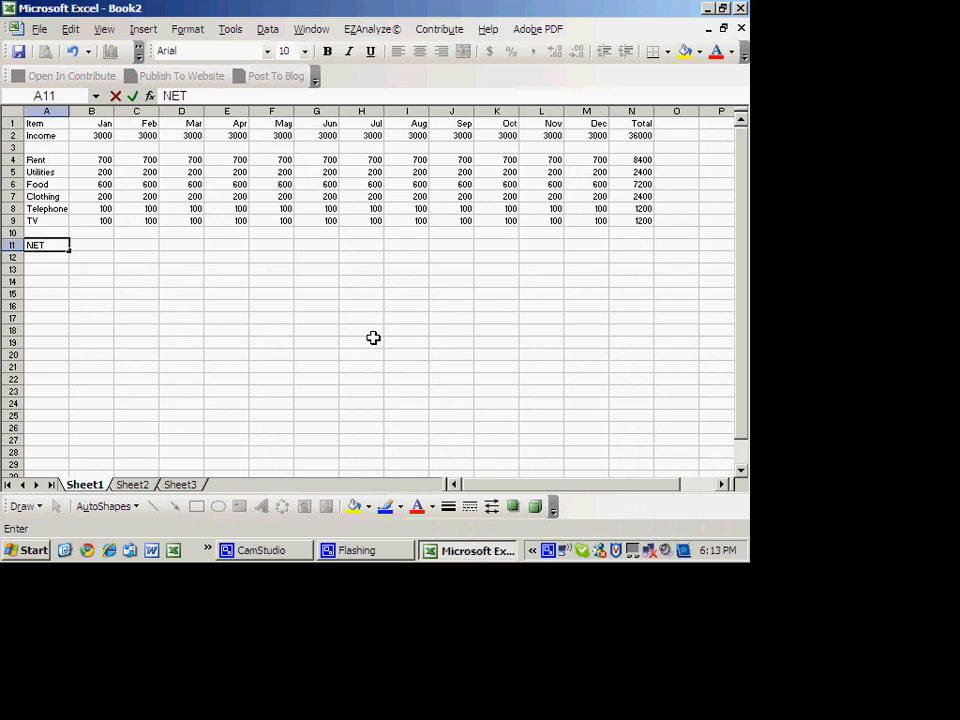
pyautogui.press('Escape')
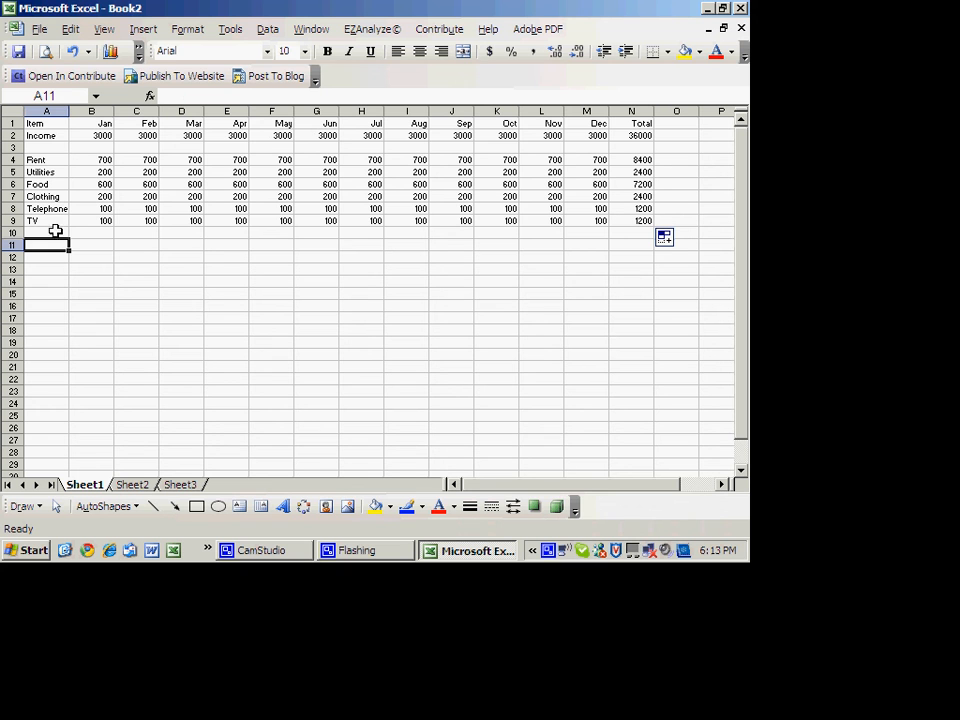
pyautogui.write('Expenses')
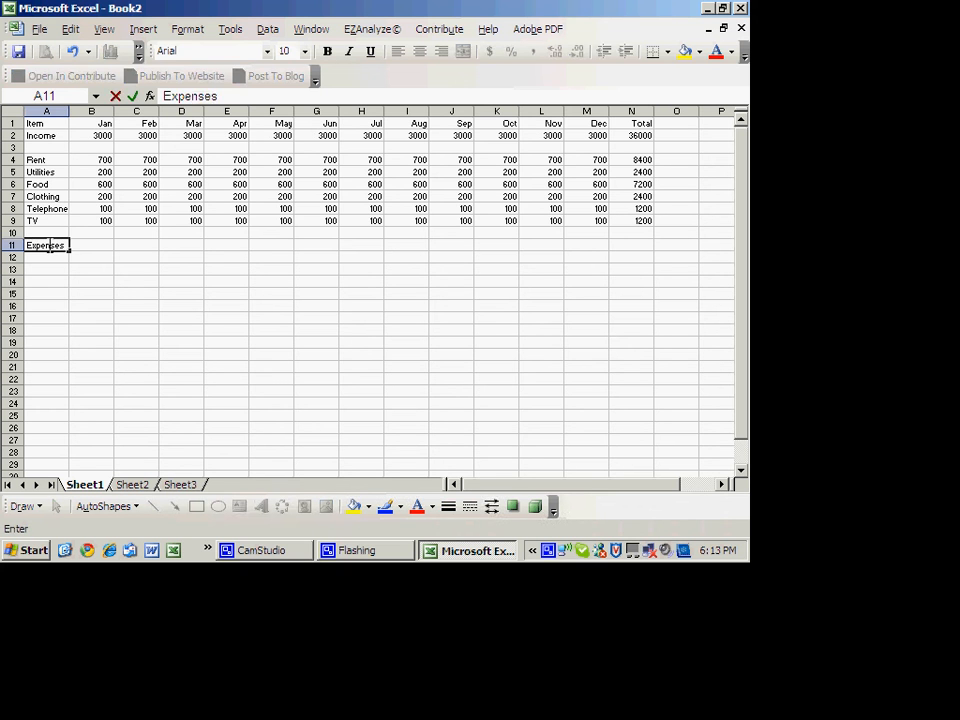
pyautogui.press('Return')
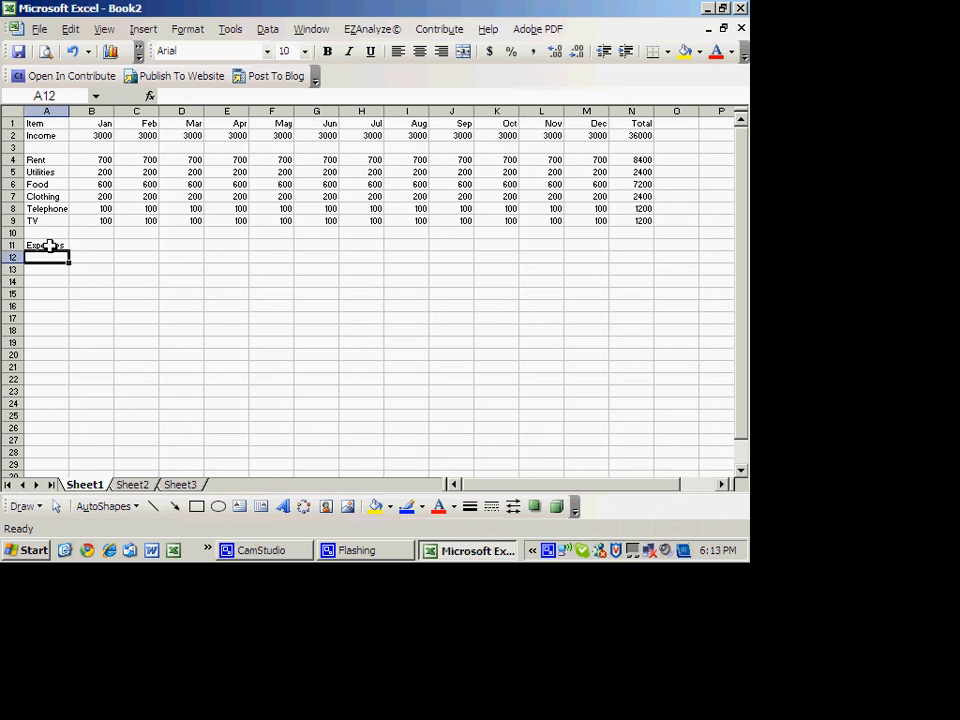
# Sum January's expenses from Rent through TV in B11 and fill the formula across to December
pyautogui.click(101, 244)
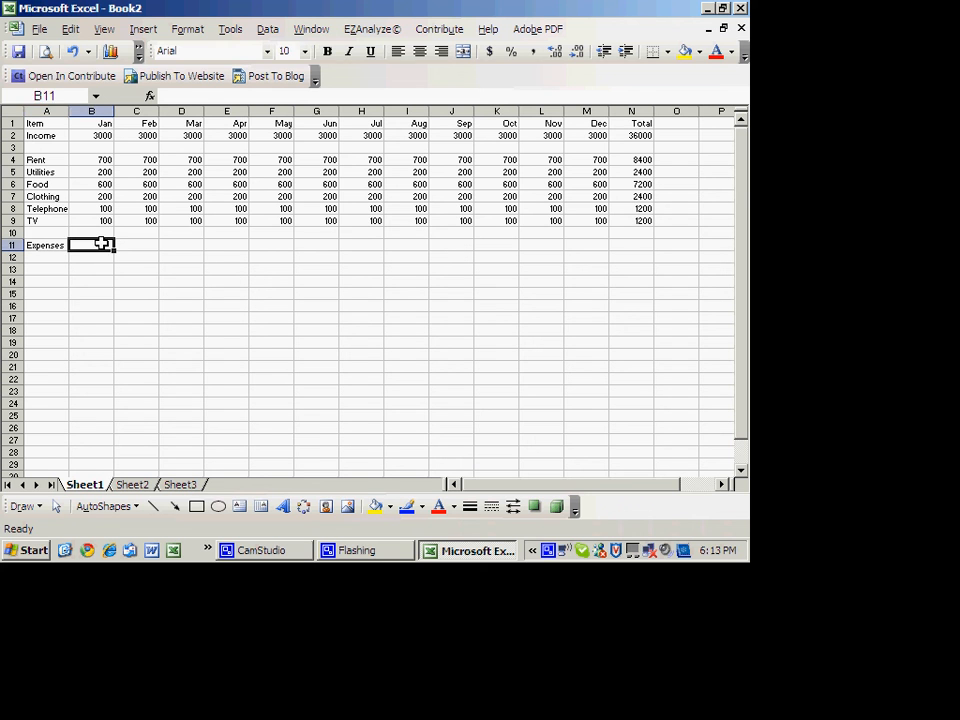
pyautogui.doubleClick(101, 244)
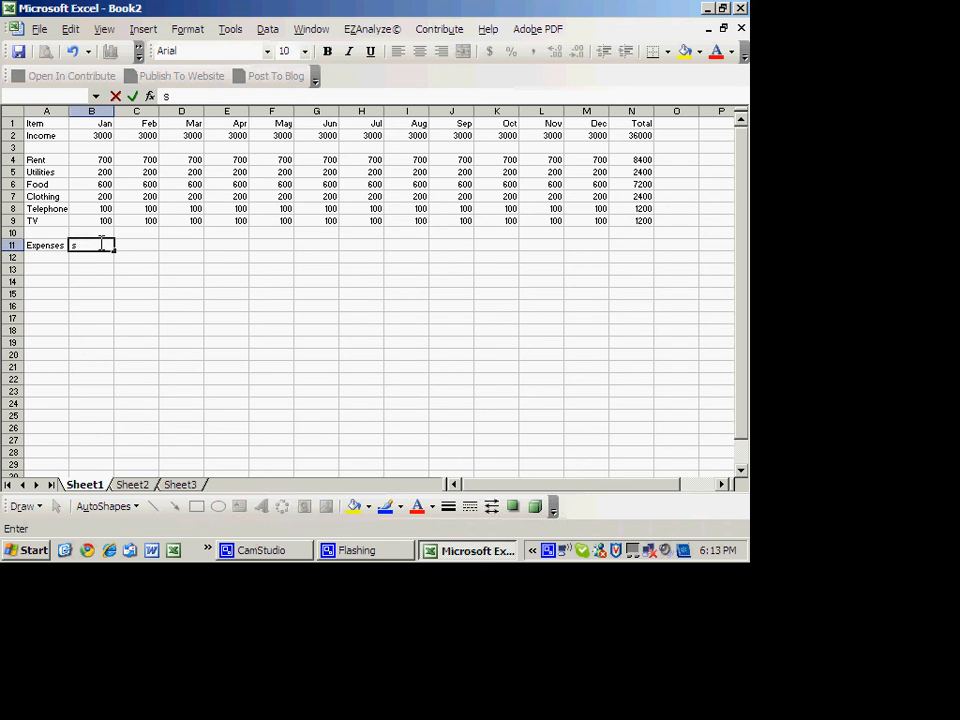
pyautogui.write('=s')
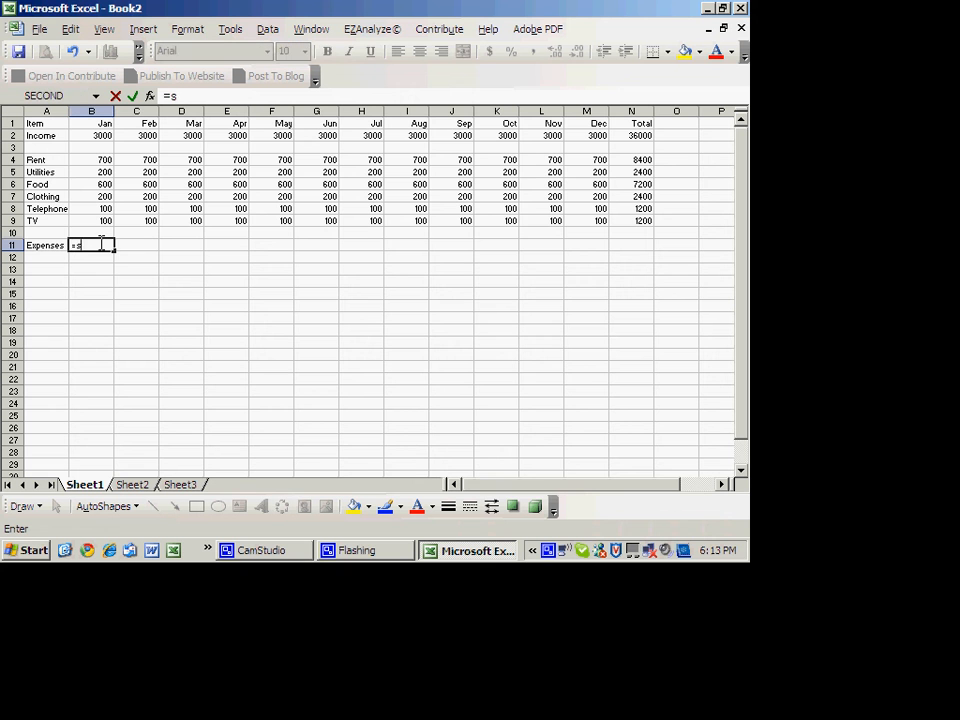
pyautogui.write('um(')
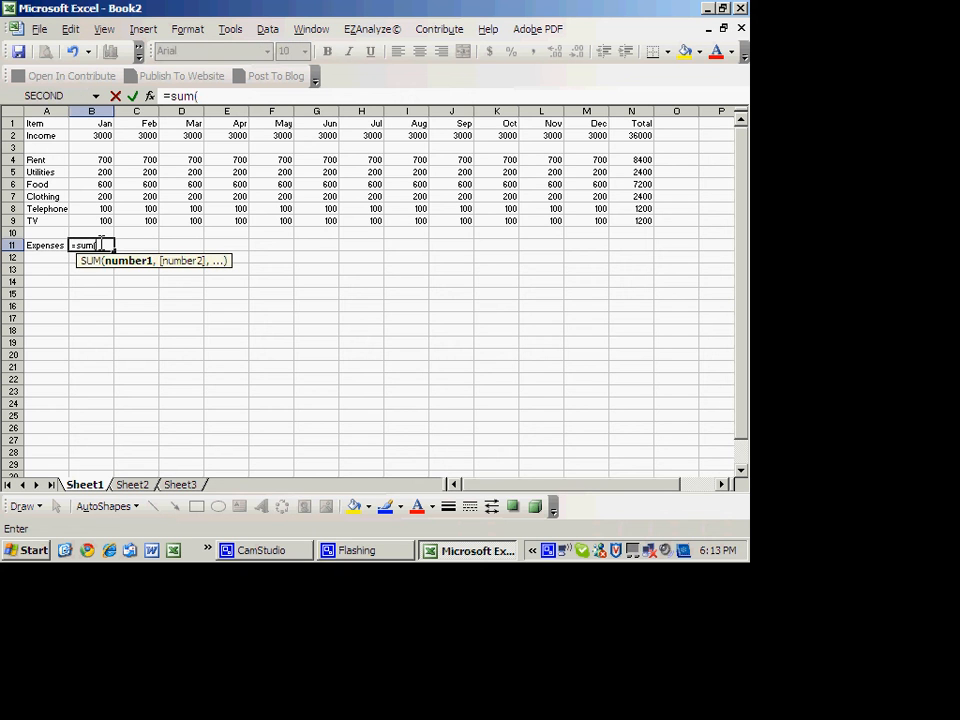
pyautogui.click(103, 159)
pyautogui.moveTo(103, 159); pyautogui.dragTo(606, 246)
pyautogui.press('Return')
pyautogui.click(104, 246)
pyautogui.click(660, 257)
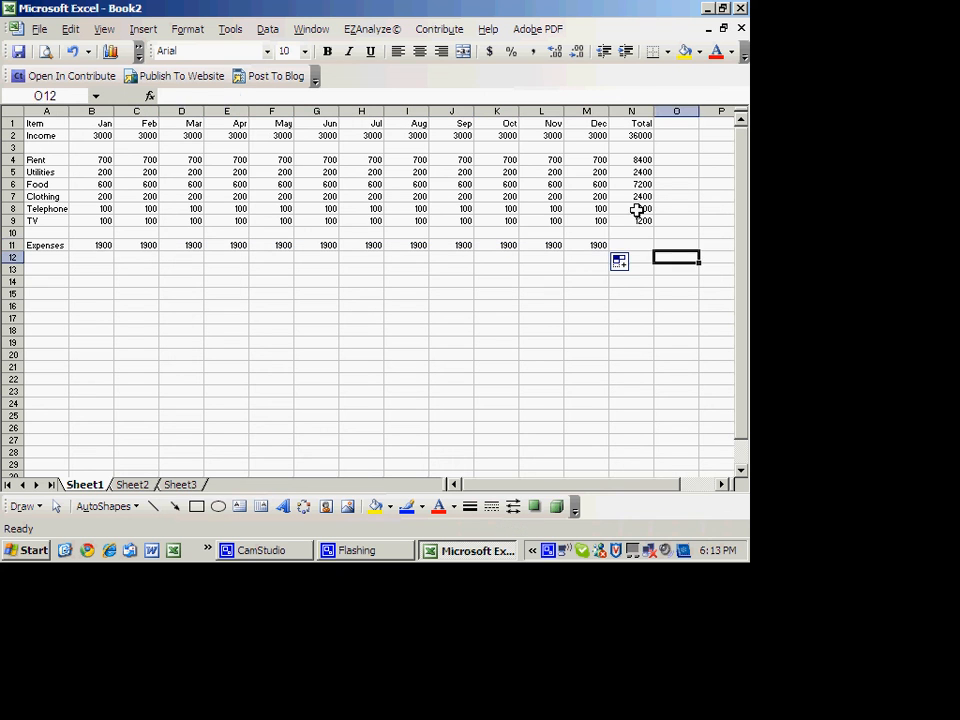
# Copy the TV row's total formula from N9 into N11 to total the Expenses row
pyautogui.click(635, 220)
pyautogui.hotkey('ctrl', 'c')
pyautogui.click(636, 245)
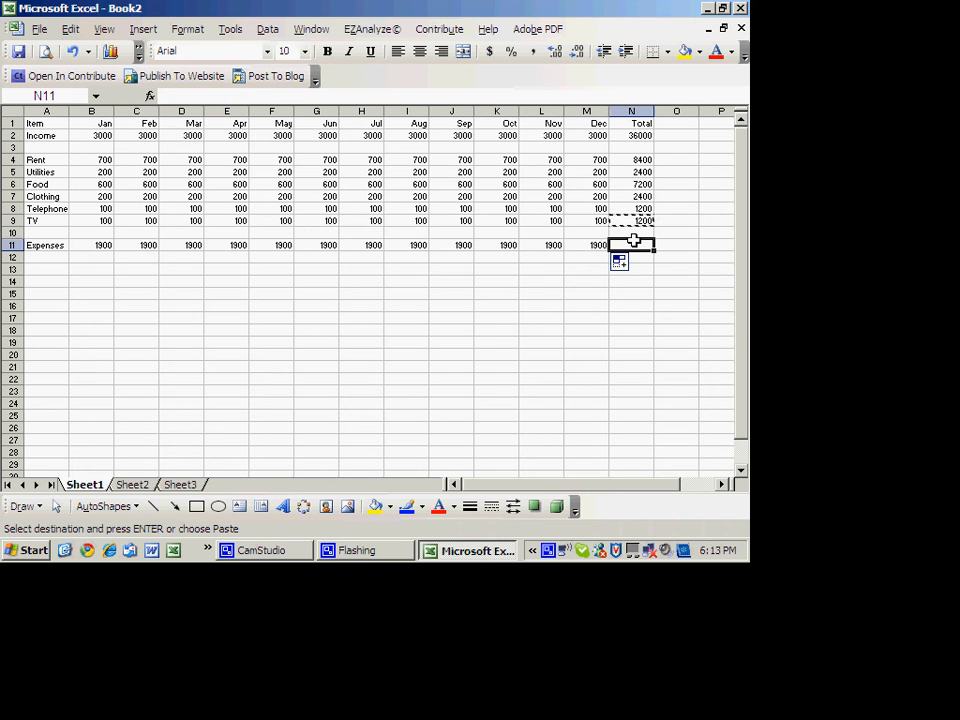
pyautogui.hotkey('ctrl', 'v')
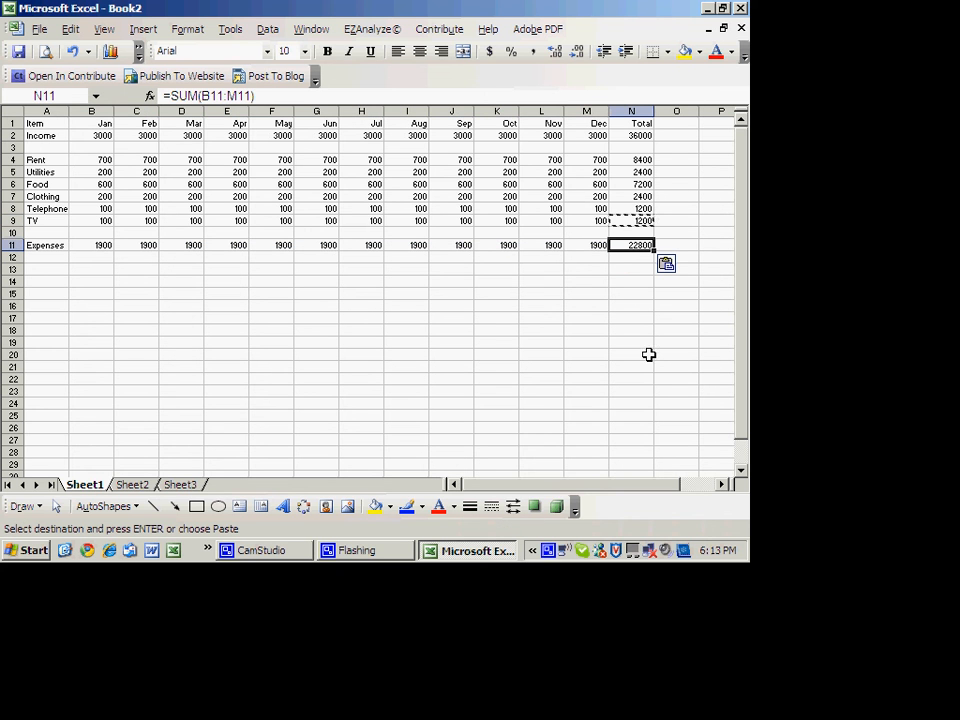
pyautogui.press('Escape')
# Enter the row label SAVINGS in A13, leaving a blank row below Expenses
pyautogui.click(57, 268)
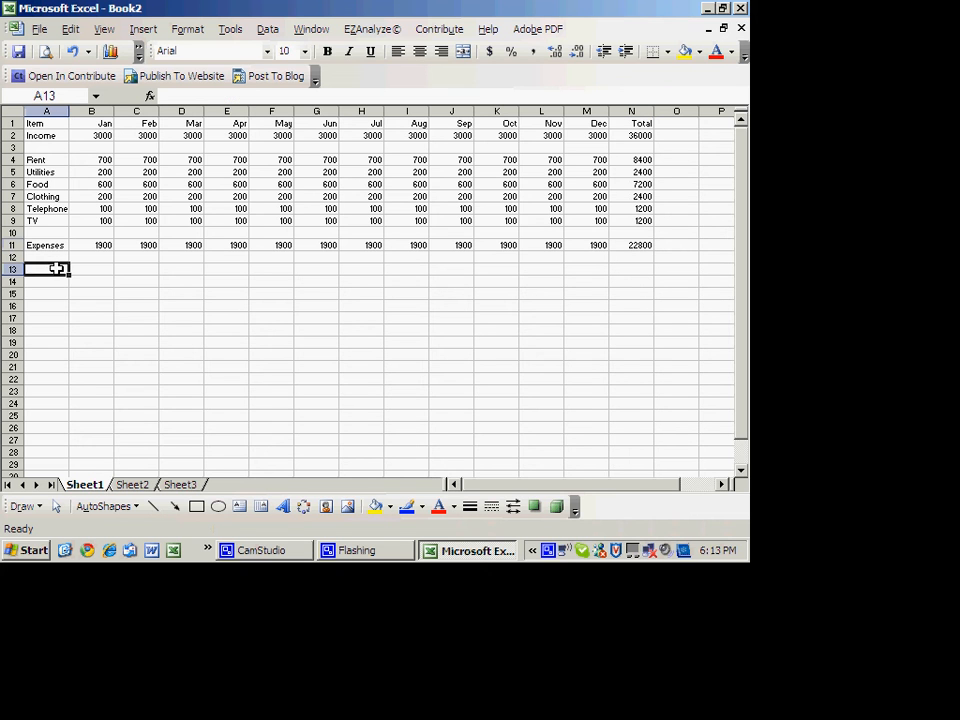
pyautogui.write('SAVIN')
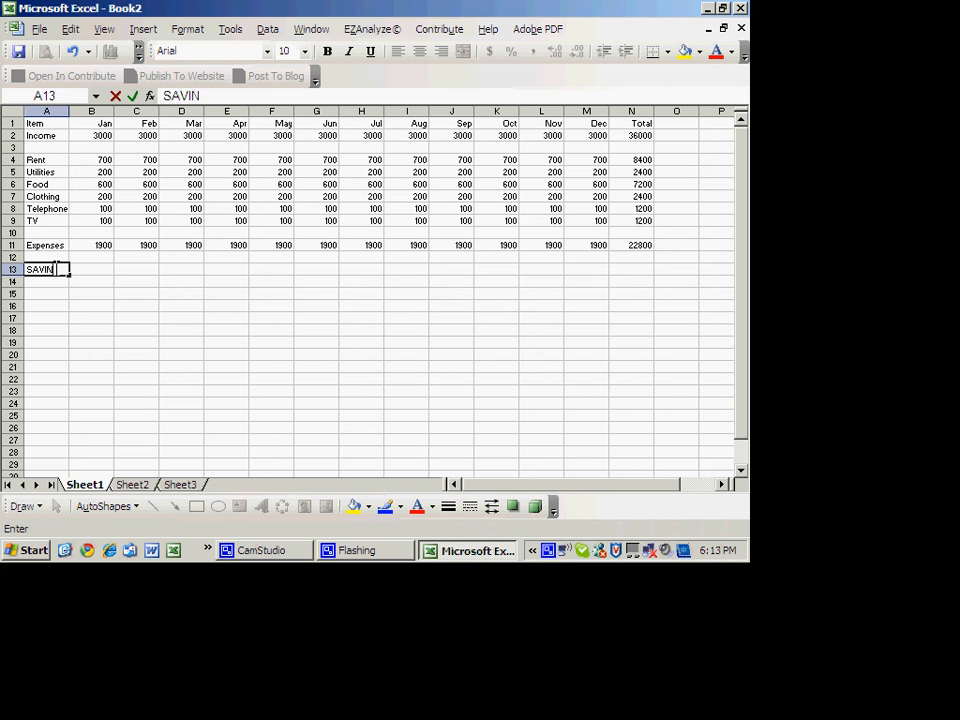
pyautogui.write('GS')
pyautogui.press('Return')
# Calculate January's savings in B13 with =B2-B11 and fill the formula across to December
pyautogui.click(84, 266)
pyautogui.write('=')
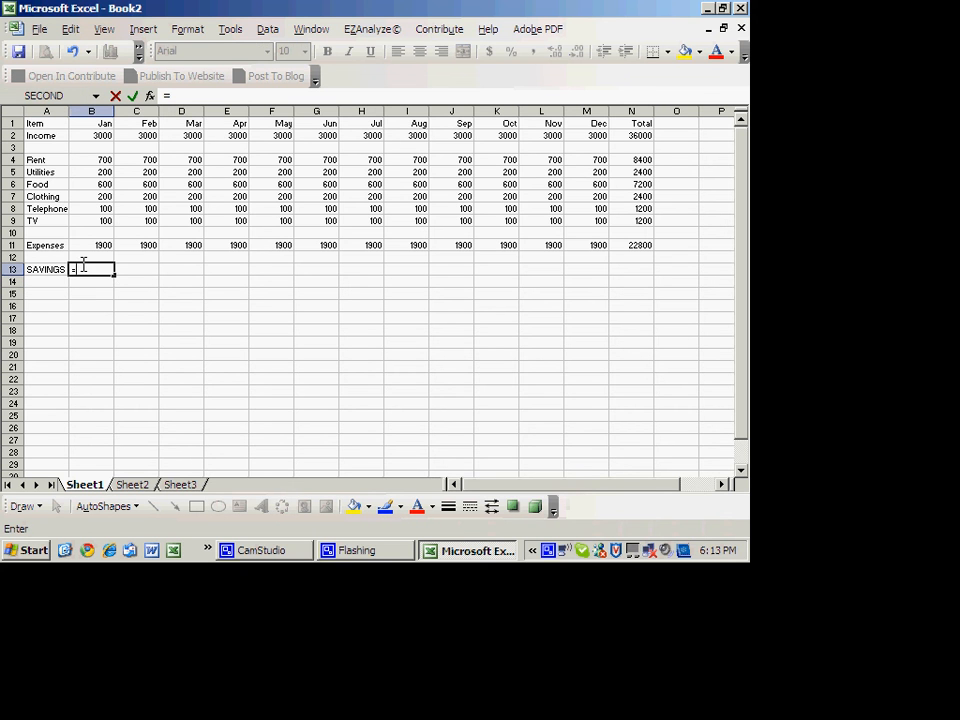
pyautogui.press('Up')
pyautogui.press('Up')
pyautogui.press('Up')
pyautogui.press('Up')
pyautogui.press('Up')
pyautogui.press('Up')
pyautogui.press('Up')
pyautogui.press('Up')
pyautogui.press('Up')
pyautogui.press('Up')
pyautogui.press('Up')
pyautogui.write('-')
pyautogui.press('Down')
pyautogui.press('Up')
pyautogui.press('Up')
pyautogui.press('Up')
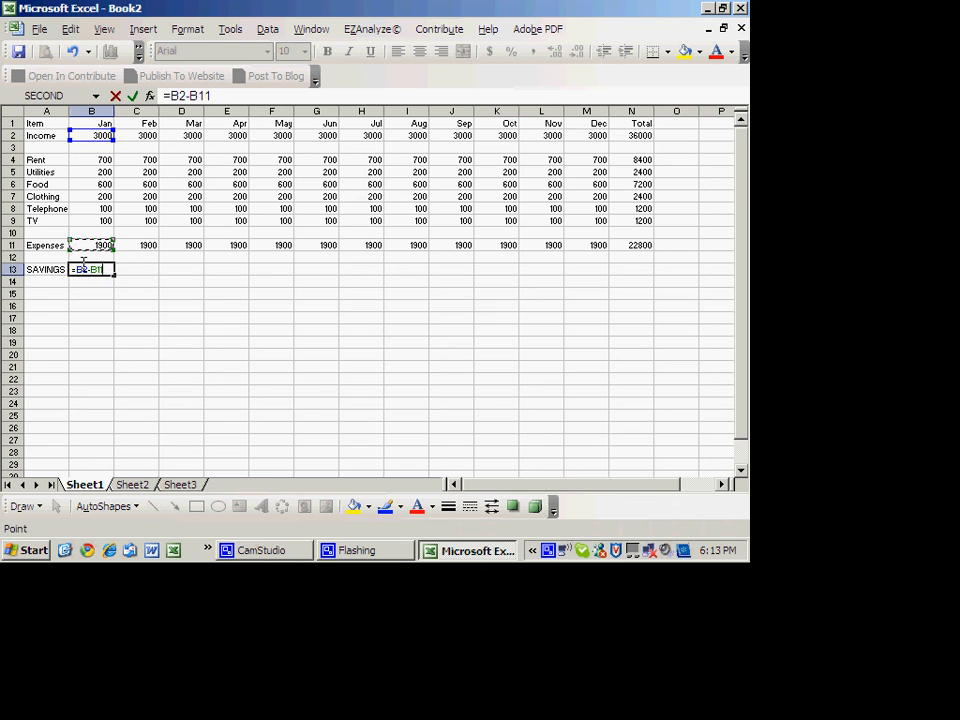
pyautogui.press('Return')
pyautogui.click(80, 268)
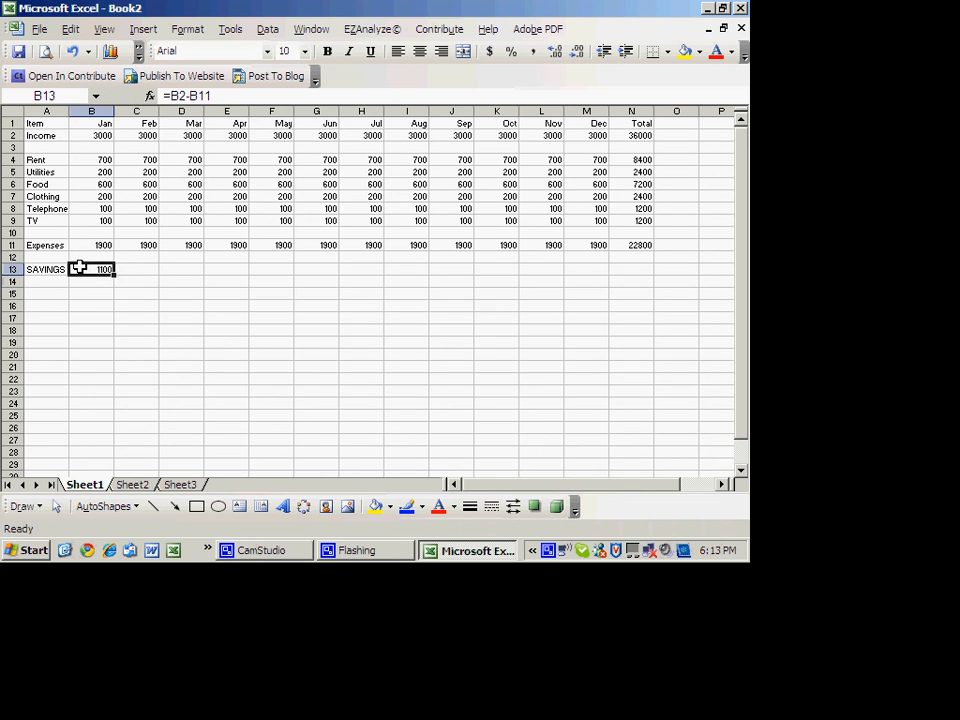
pyautogui.moveTo(115, 273); pyautogui.dragTo(600, 270)
# Copy the Expenses row's annual total formula from N11 into N13 to total the SAVINGS row
pyautogui.click(622, 245)
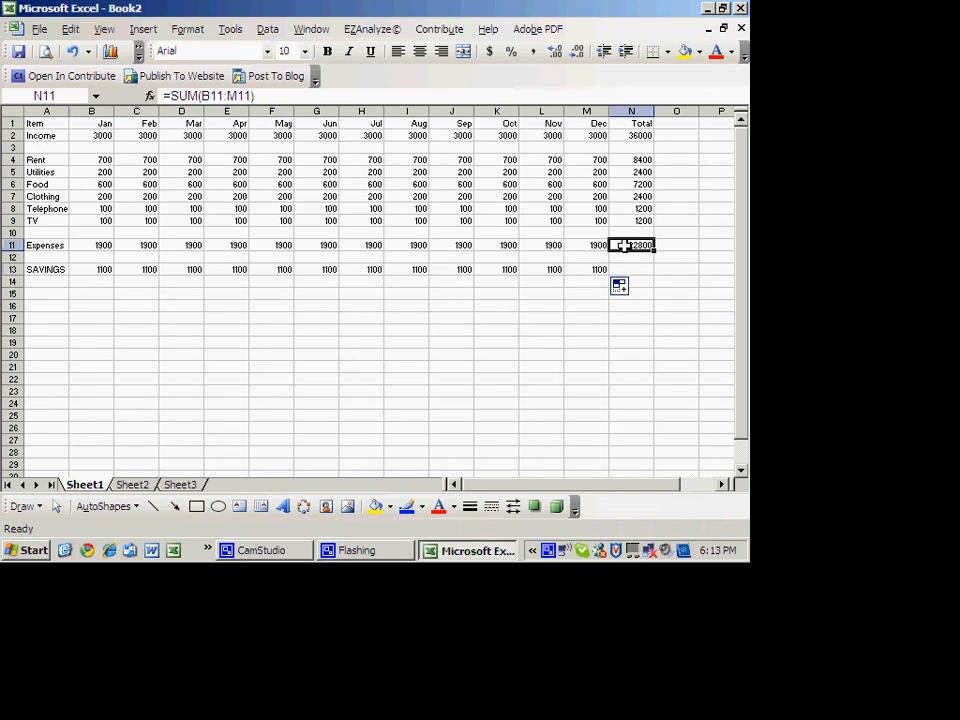
pyautogui.hotkey('ctrl', 'c')
pyautogui.click(626, 267)
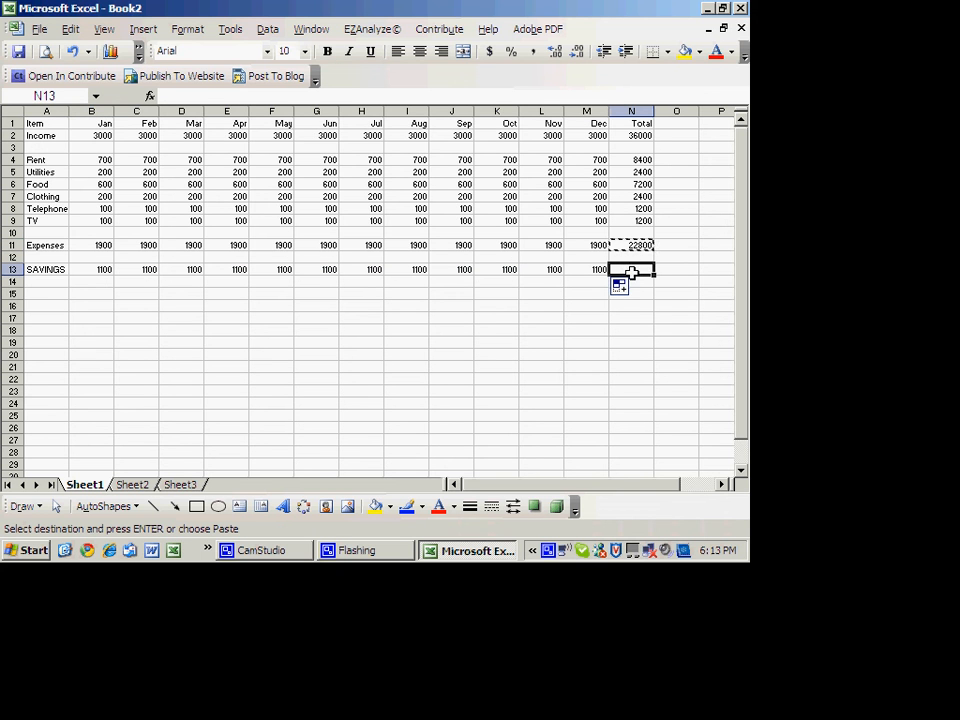
pyautogui.hotkey('ctrl', 'v')
pyautogui.press('Escape')
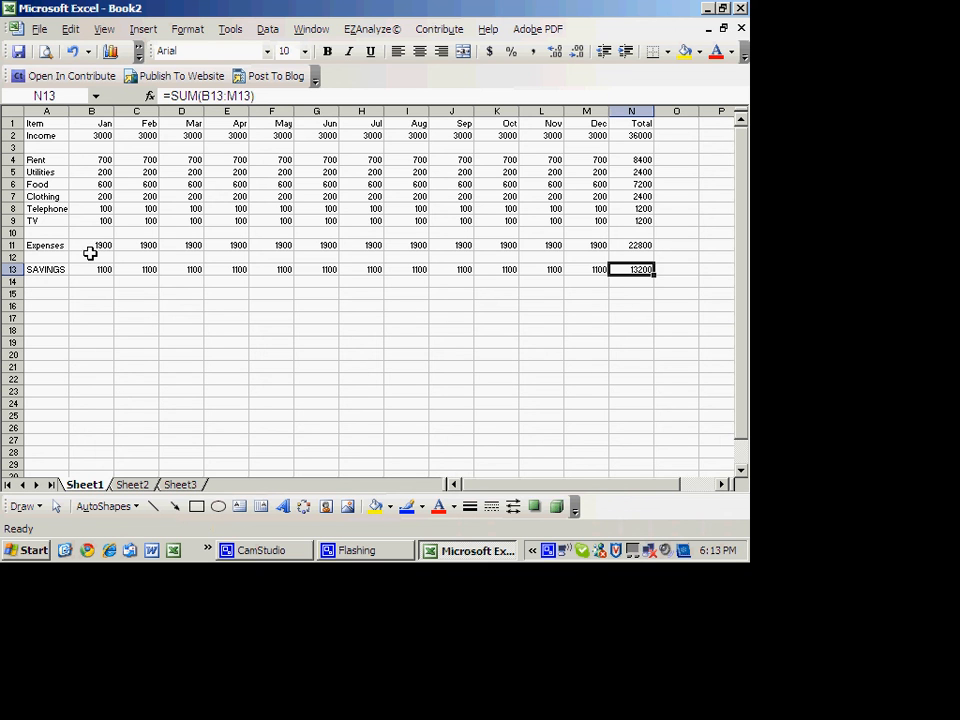
# Bold the row labels in A1:A13 and the month and Total headings in B1:N1
pyautogui.moveTo(43, 122); pyautogui.dragTo(65, 270)
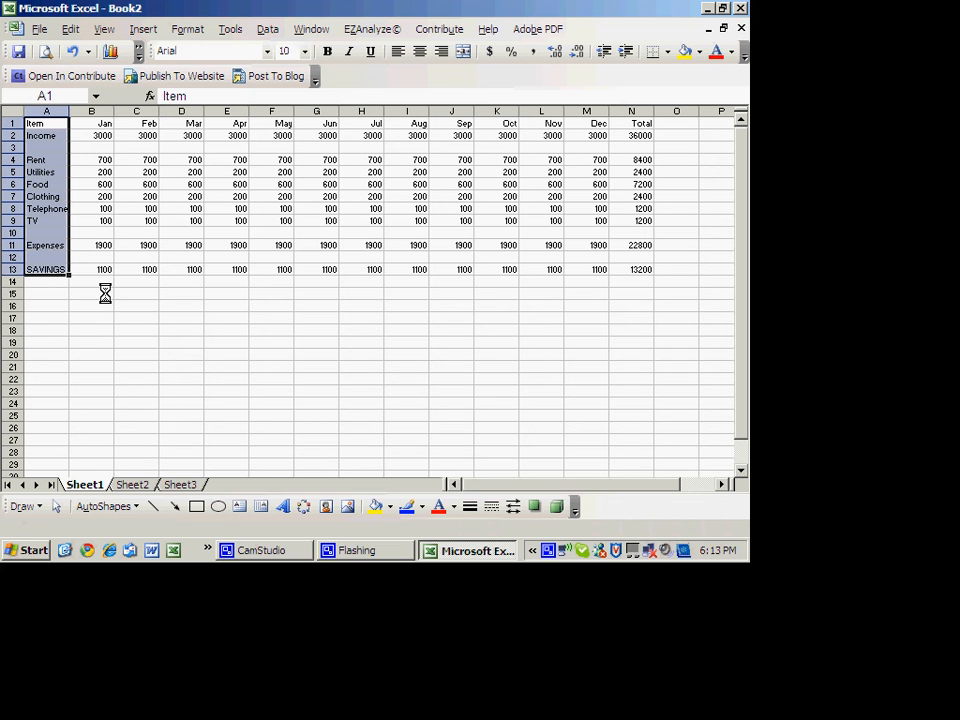
pyautogui.hotkey('ctrl', 'b')
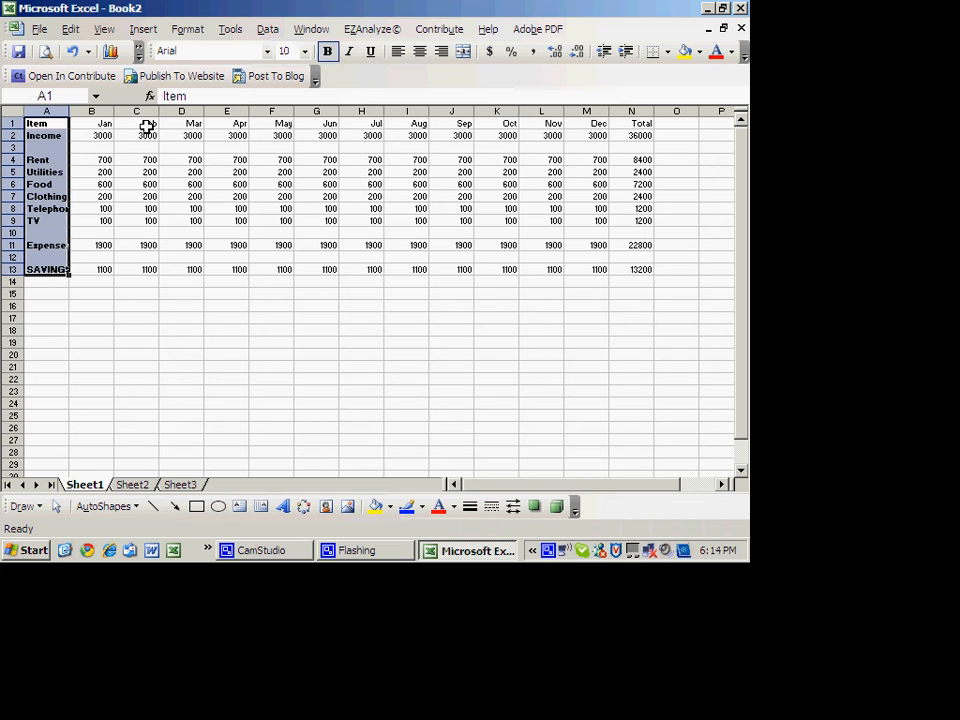
pyautogui.moveTo(72, 123); pyautogui.dragTo(622, 123)
pyautogui.hotkey('ctrl', 'b')
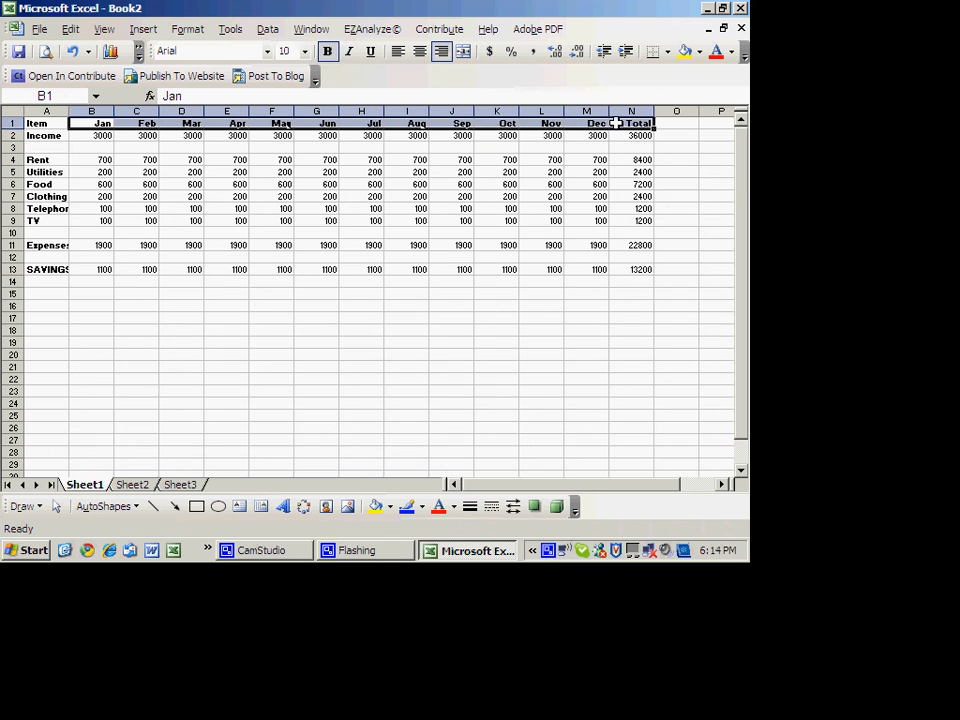
pyautogui.click(343, 347)
pyautogui.moveTo(102, 143); pyautogui.dragTo(593, 270)
pyautogui.click(538, 328)
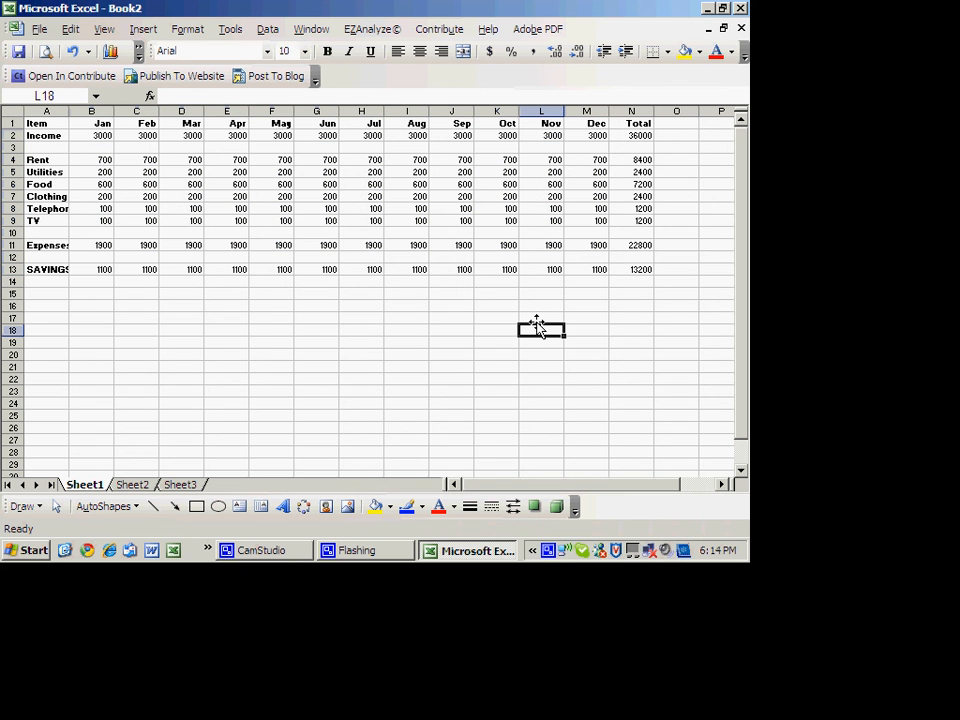
# Bold the annual totals in N2:N13 and the monthly savings values in B13:M13
pyautogui.moveTo(636, 138); pyautogui.dragTo(653, 276)
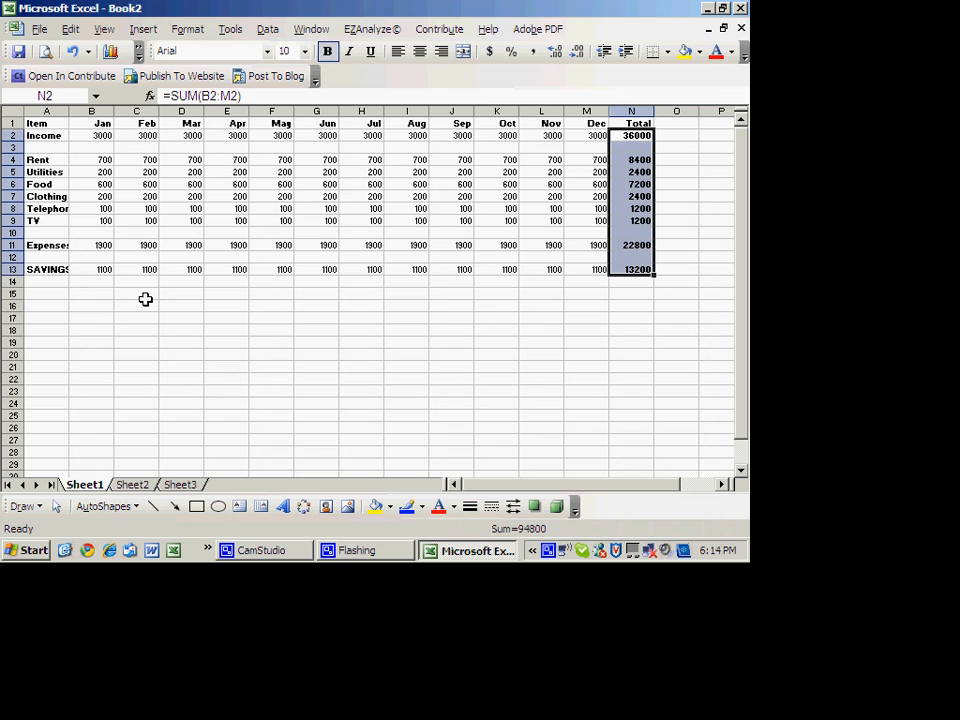
pyautogui.moveTo(90, 269); pyautogui.dragTo(580, 268)
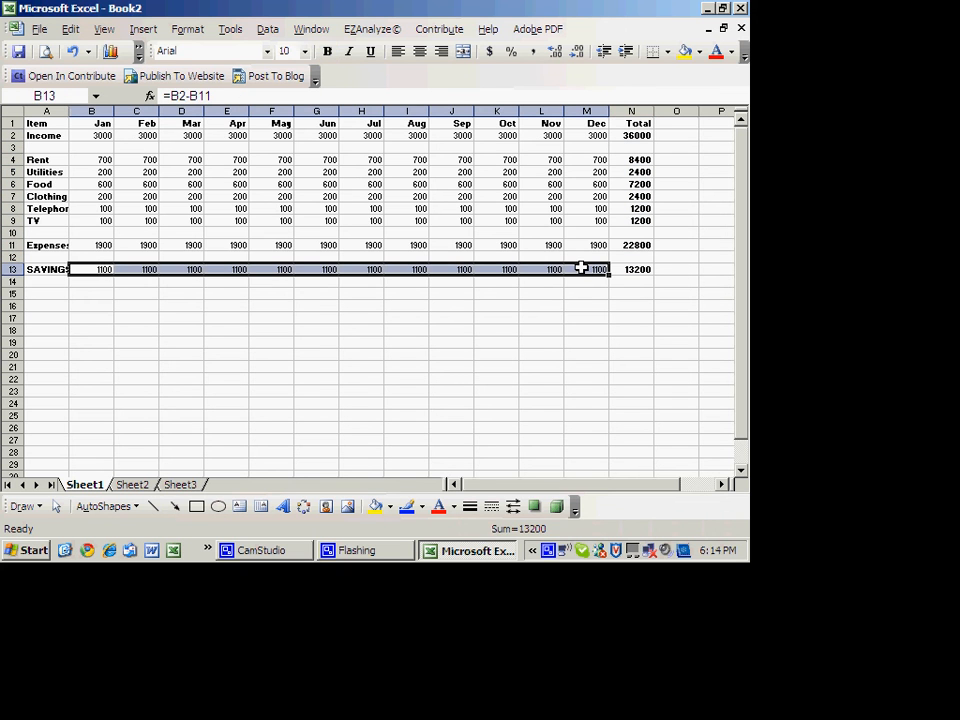
pyautogui.hotkey('ctrl', 'b')
pyautogui.click(555, 306)
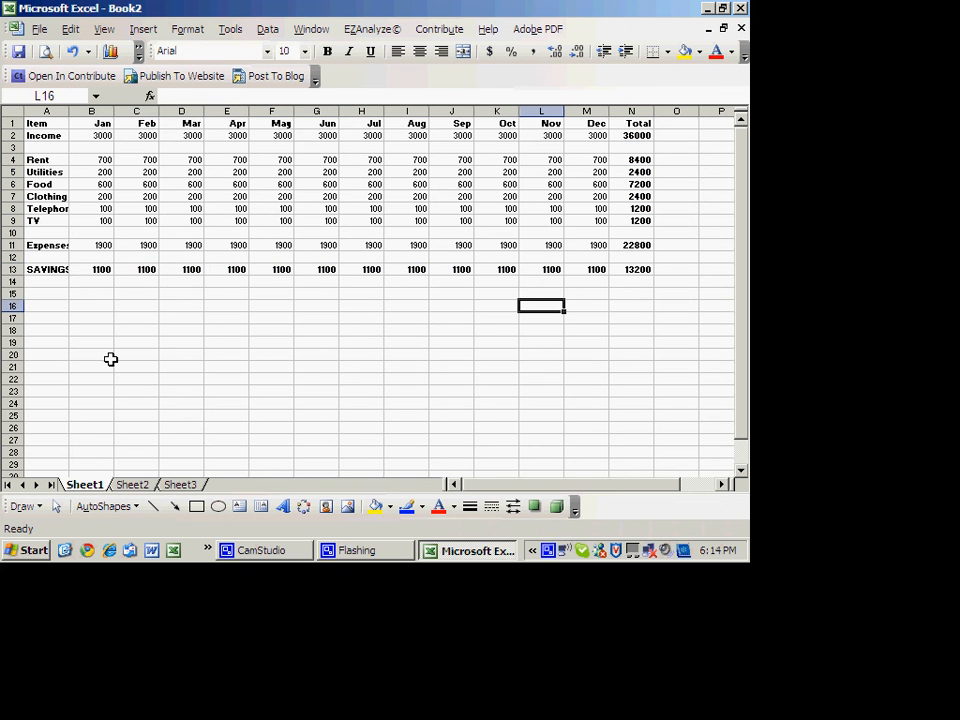
# Set January's rent in B4 to 1000
pyautogui.click(101, 160)
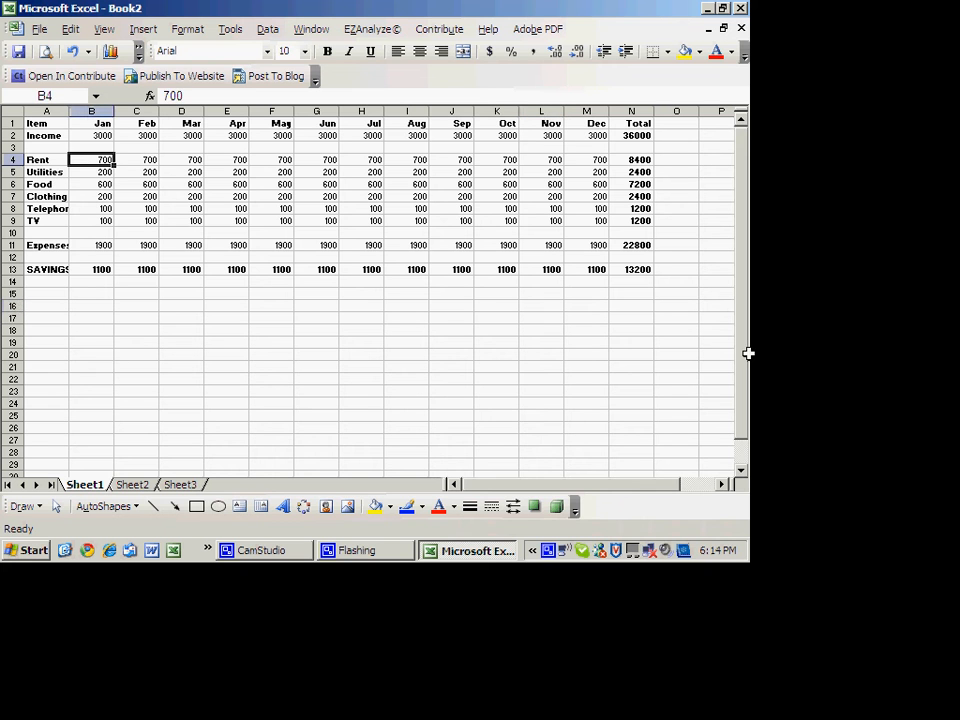
pyautogui.write('1000')
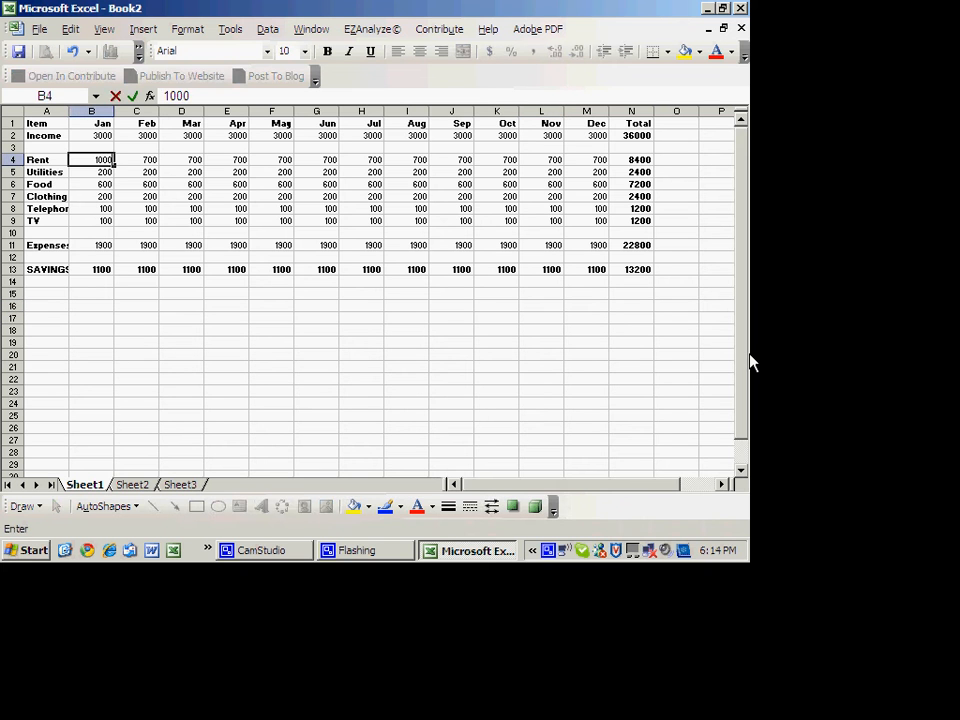
pyautogui.press('Return')
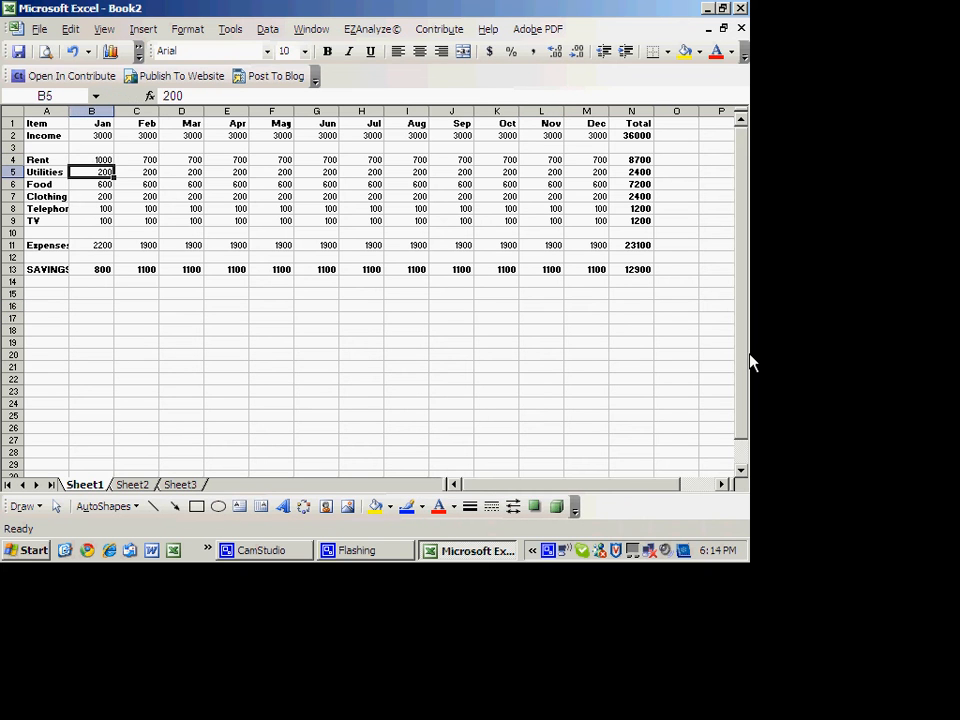
# Link February's rent in C4 to January's with =+B4 and fill the formula across to December
pyautogui.click(134, 161)
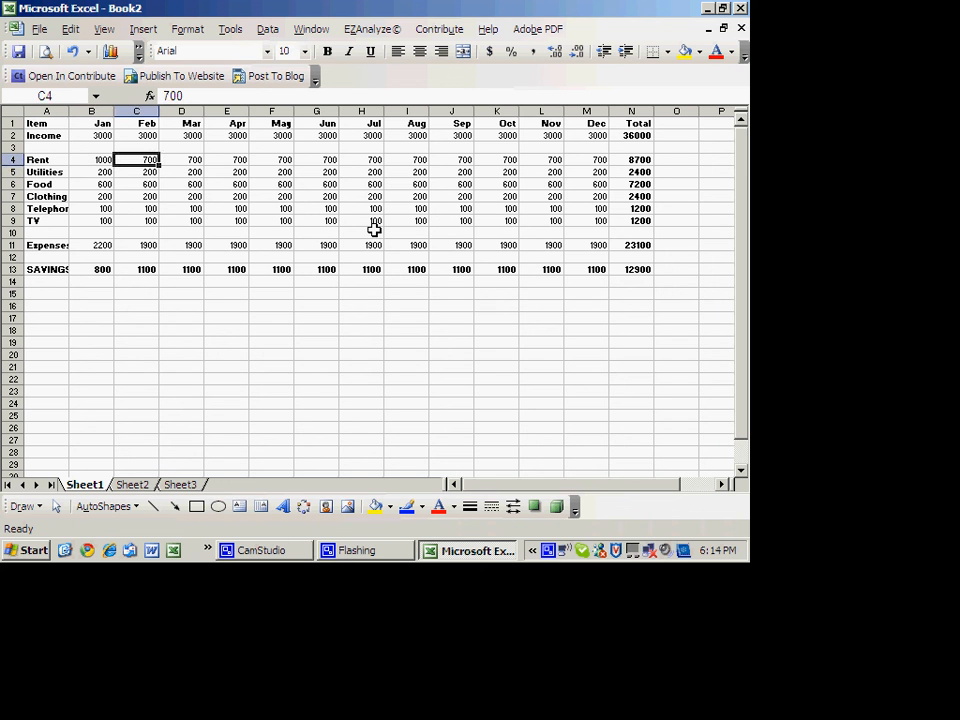
pyautogui.write('+')
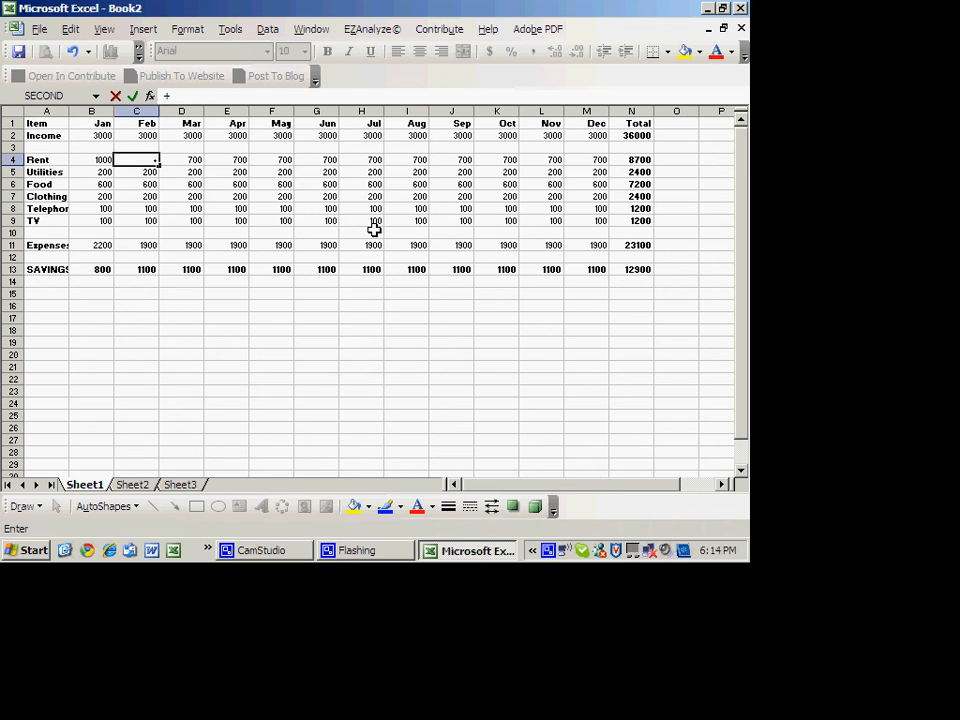
pyautogui.press('Left')
pyautogui.press('Return')
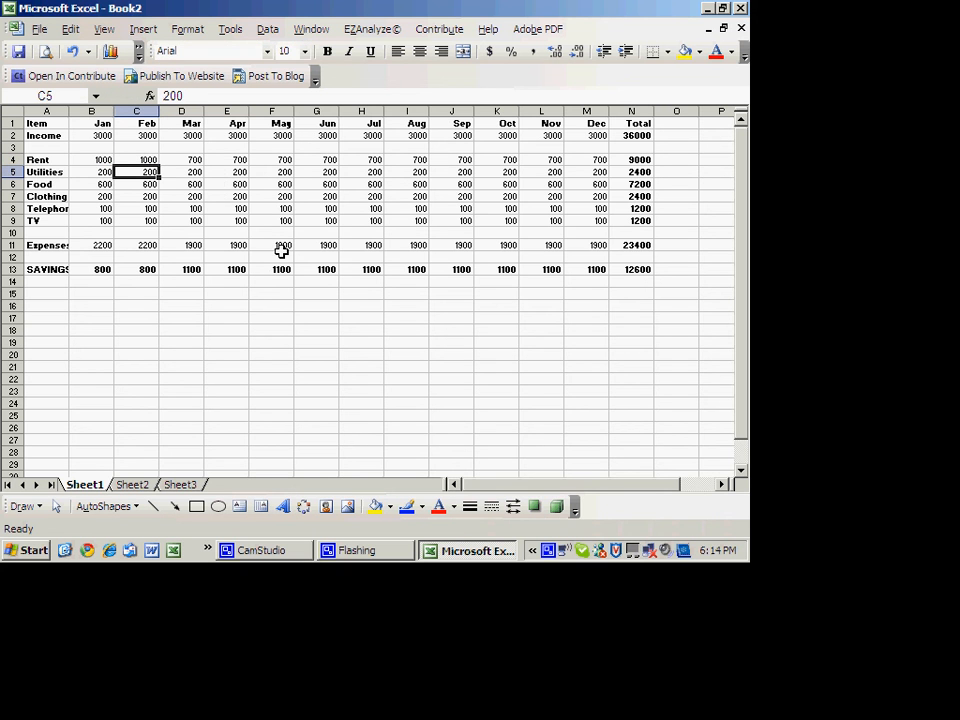
pyautogui.click(148, 159)
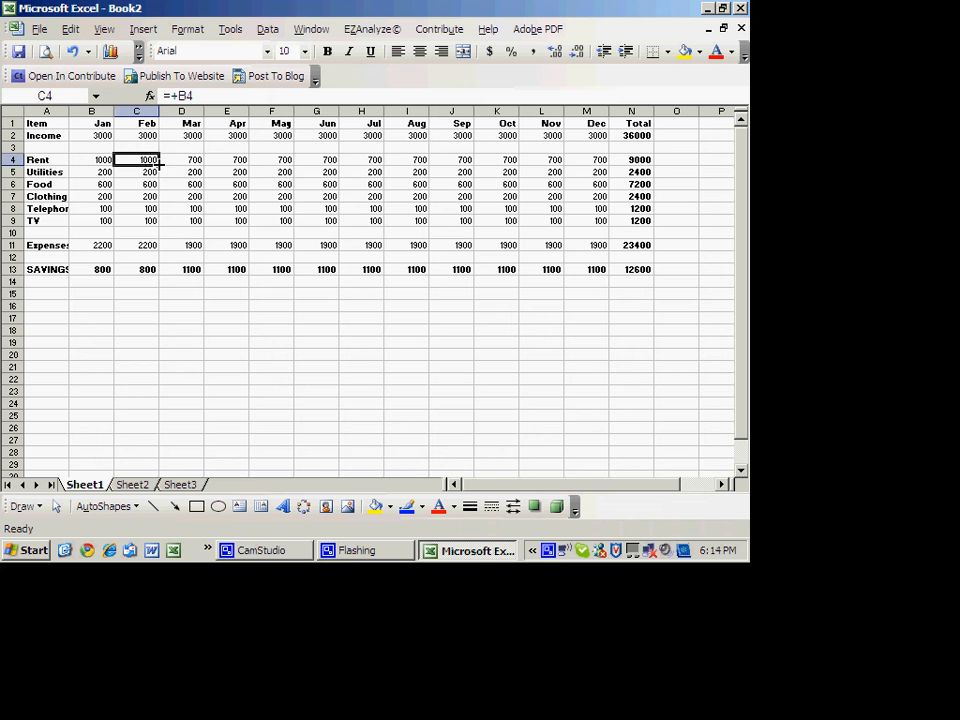
pyautogui.moveTo(158, 163); pyautogui.dragTo(598, 170)
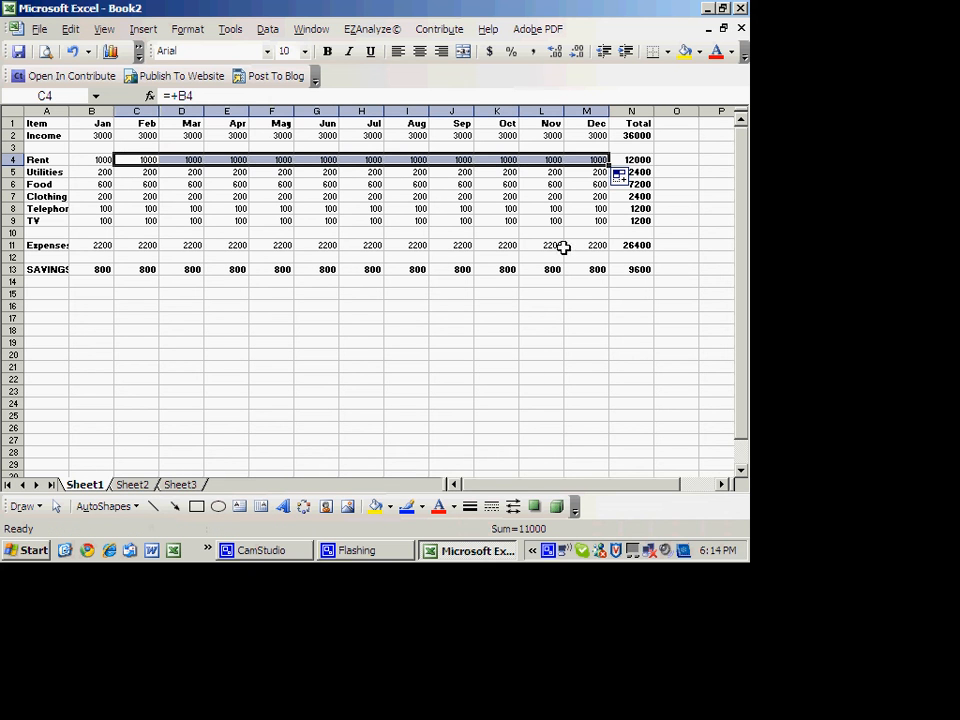
pyautogui.click(185, 328)
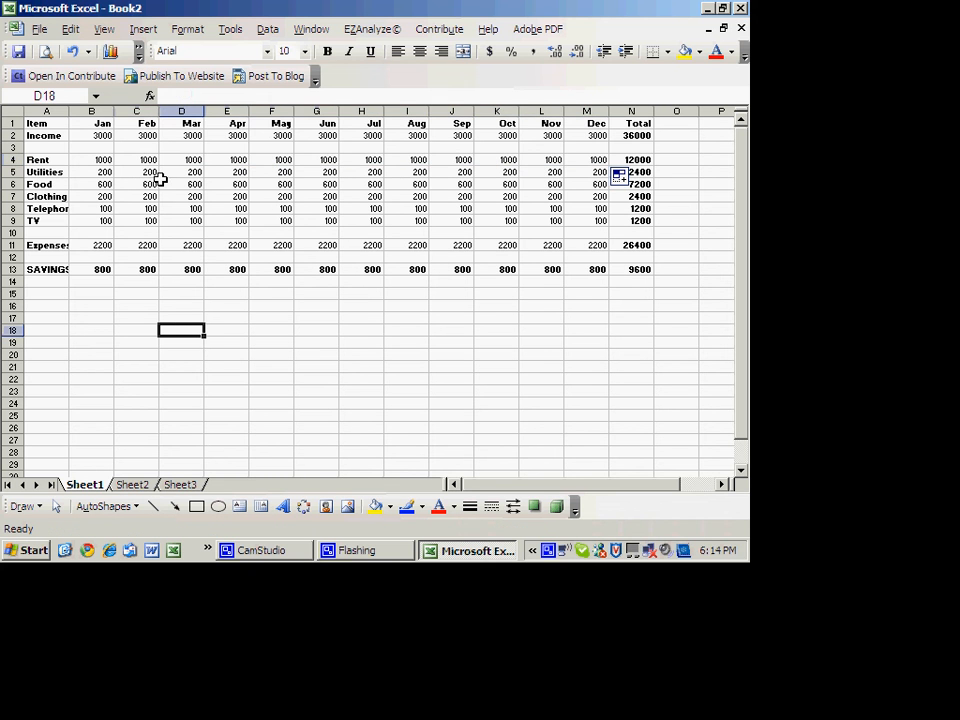
# Set January's rent in B4 to 1200 and check the linked rent cells through December
pyautogui.click(92, 160)
pyautogui.write('12')
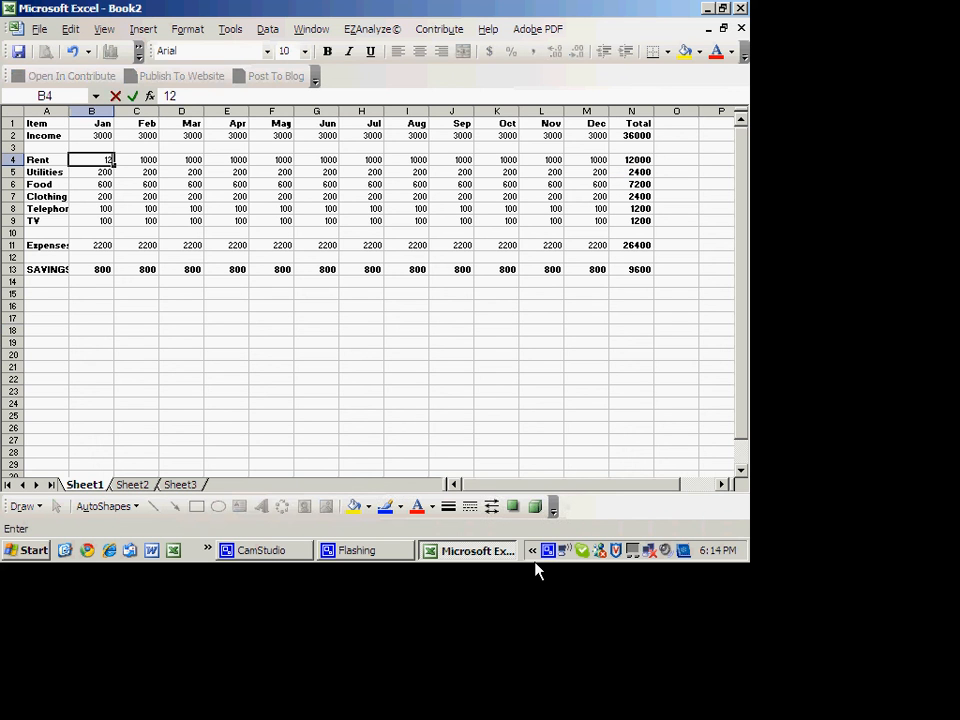
pyautogui.write('00')
pyautogui.press('Return')
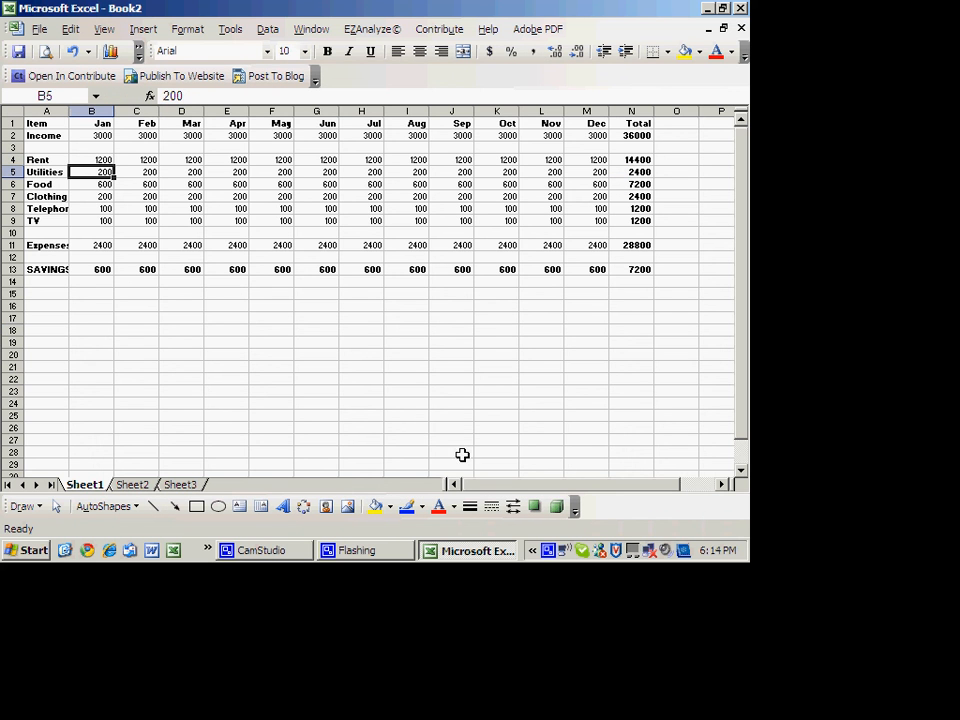
pyautogui.moveTo(150, 160); pyautogui.dragTo(606, 158)
pyautogui.click(104, 161)
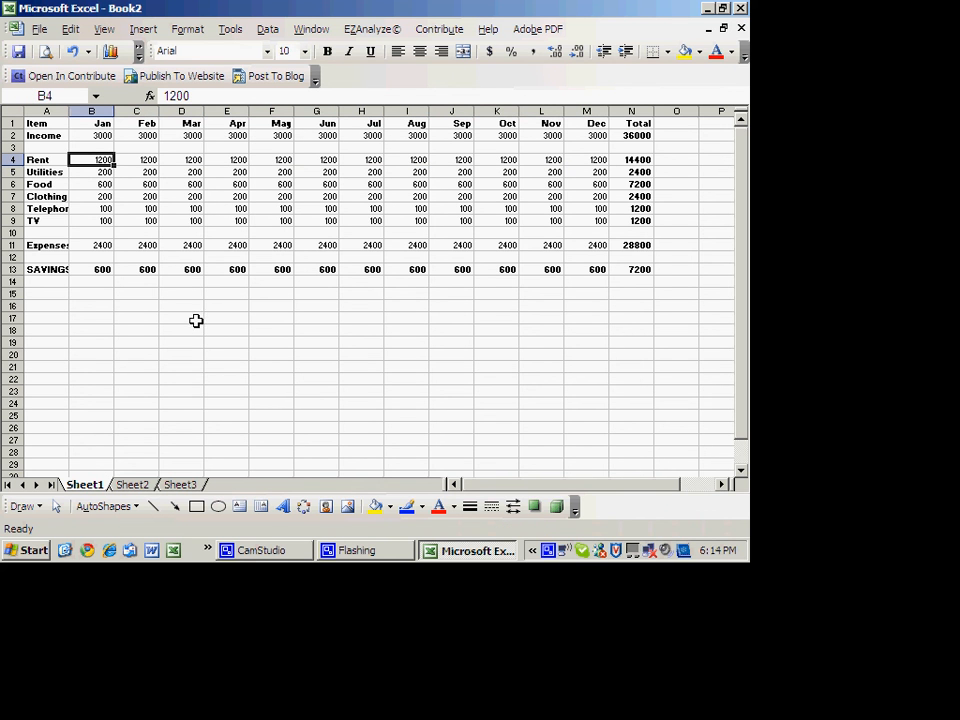
# Widen column A so that the bold row labels fit completely
pyautogui.moveTo(69, 111); pyautogui.dragTo(82, 111)
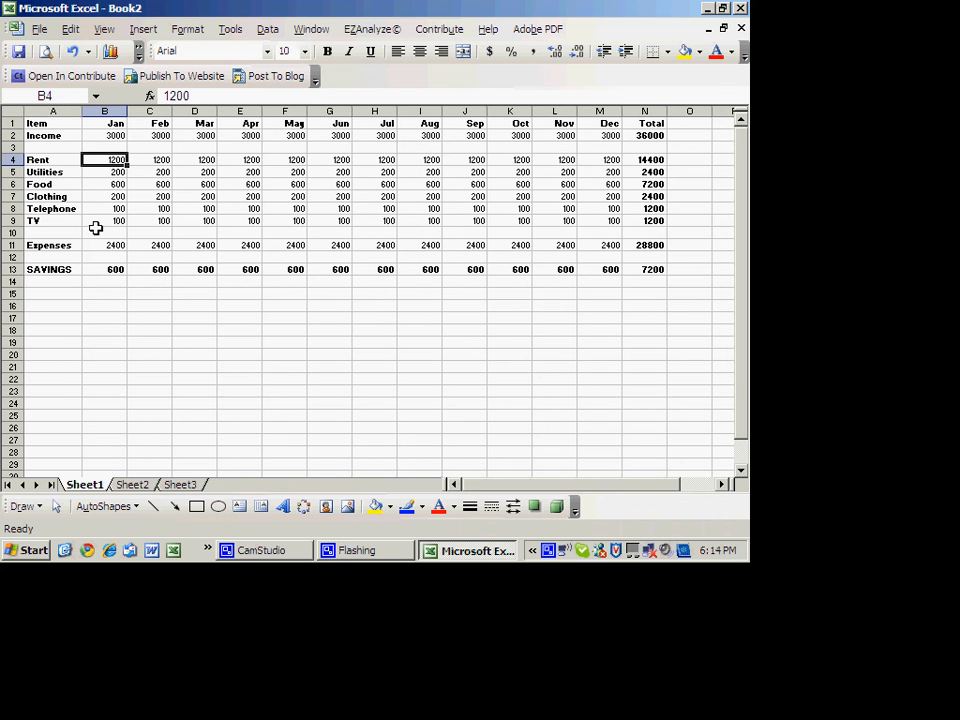
pyautogui.click(64, 269)
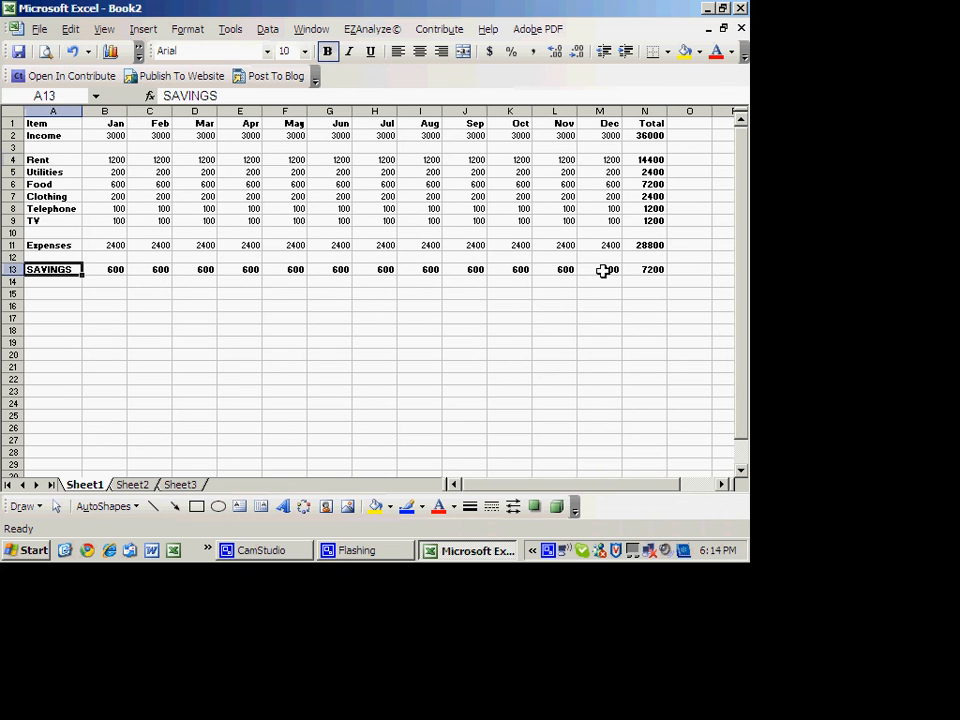
pyautogui.click(645, 269)
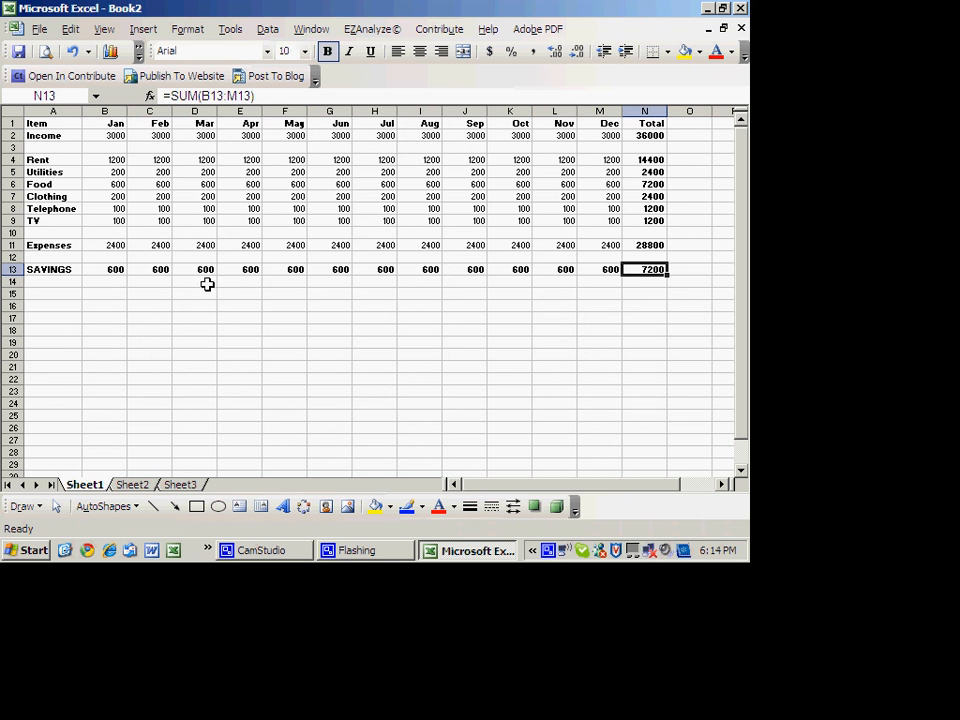
pyautogui.click(62, 123)
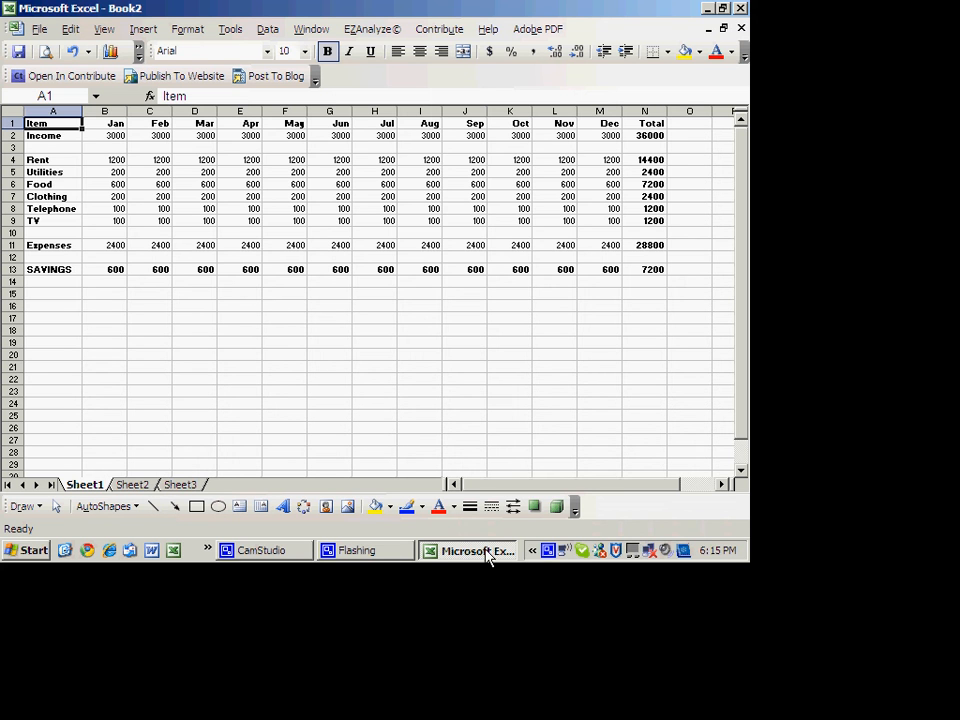
pyautogui.click(357, 552)
pyautogui.click(282, 551)
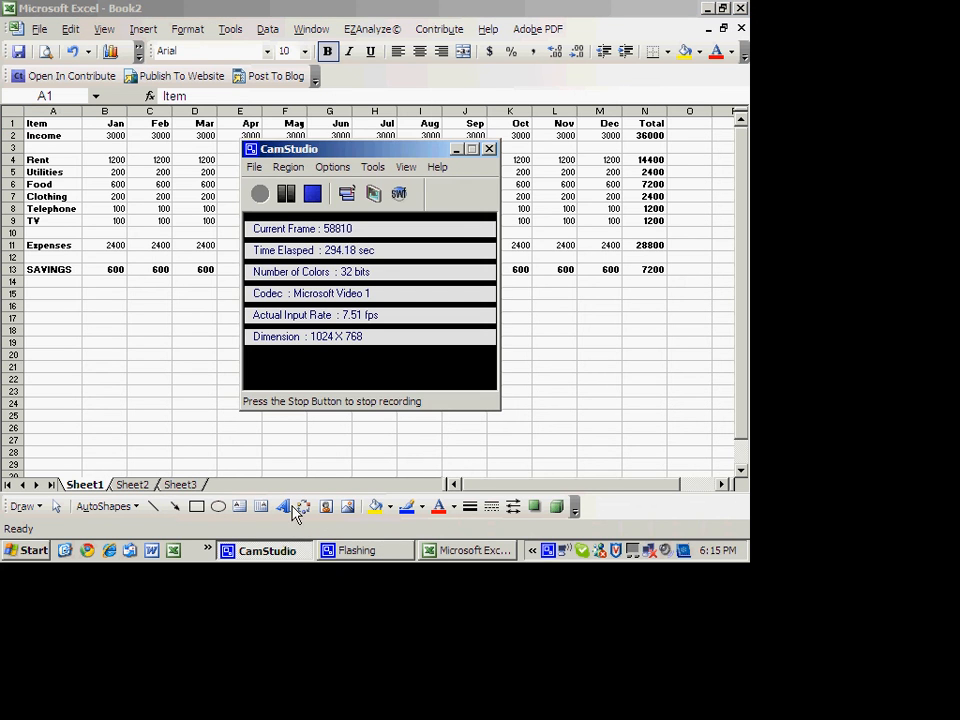